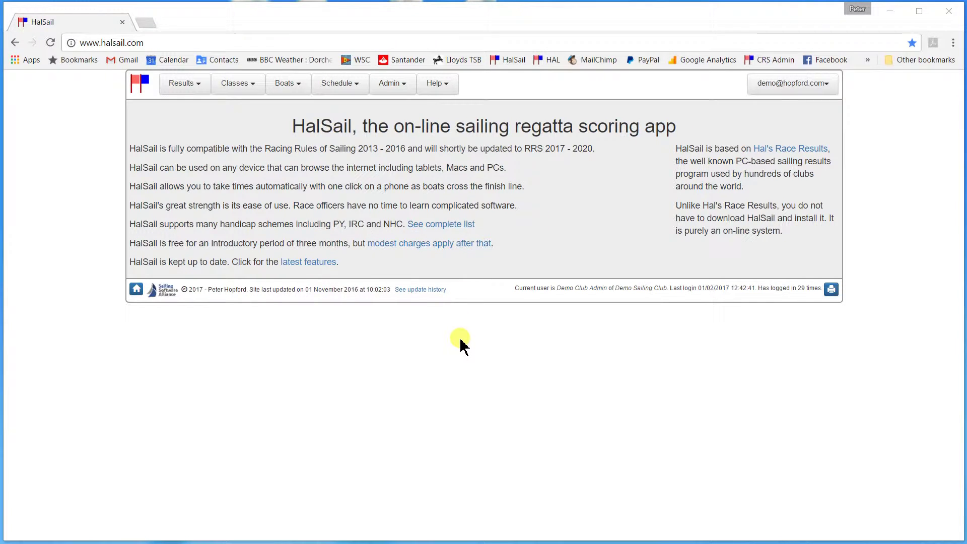
- Go to Results > Enter or edit new results and pick 1 June 2017 as the race date
{"action": "left_click", "coordinate": [184, 90]}
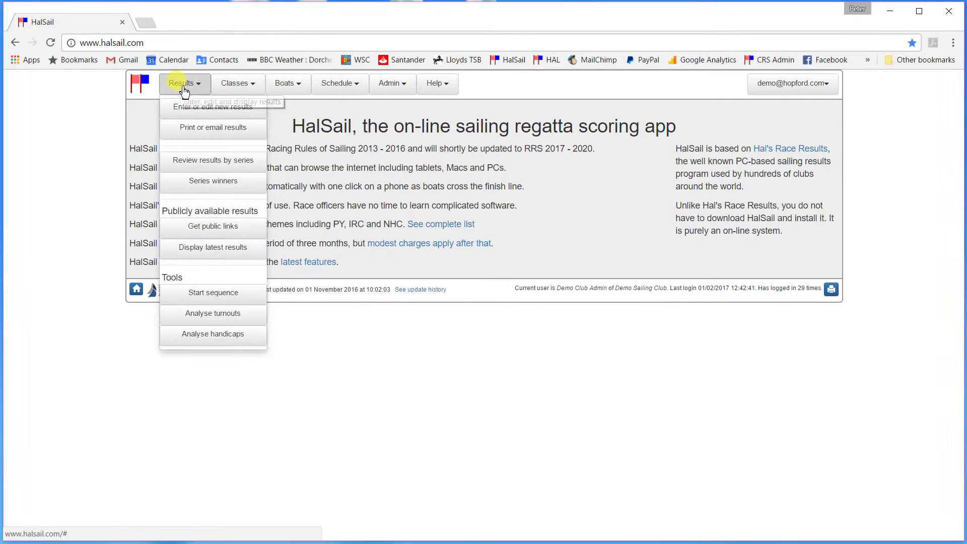
{"action": "left_click", "coordinate": [198, 113]}
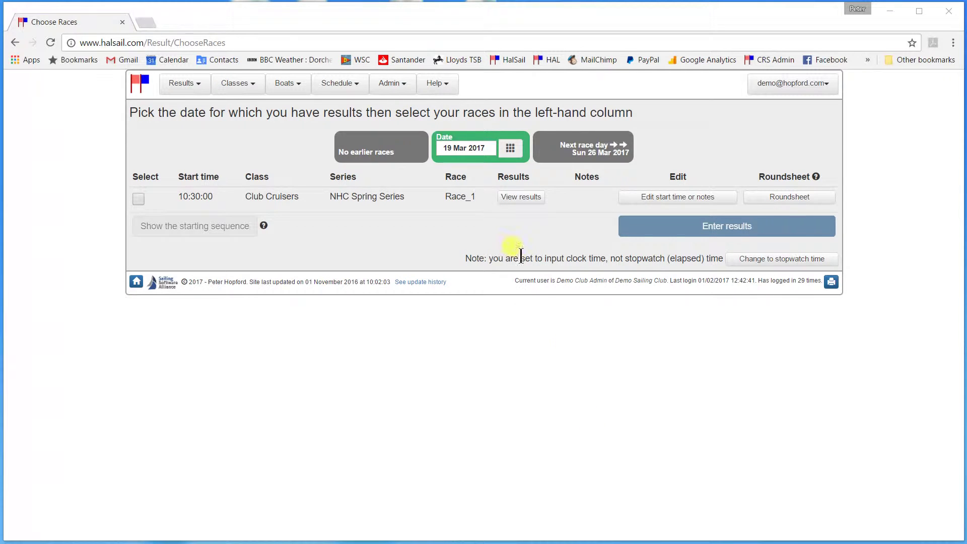
{"action": "left_click", "coordinate": [510, 147]}
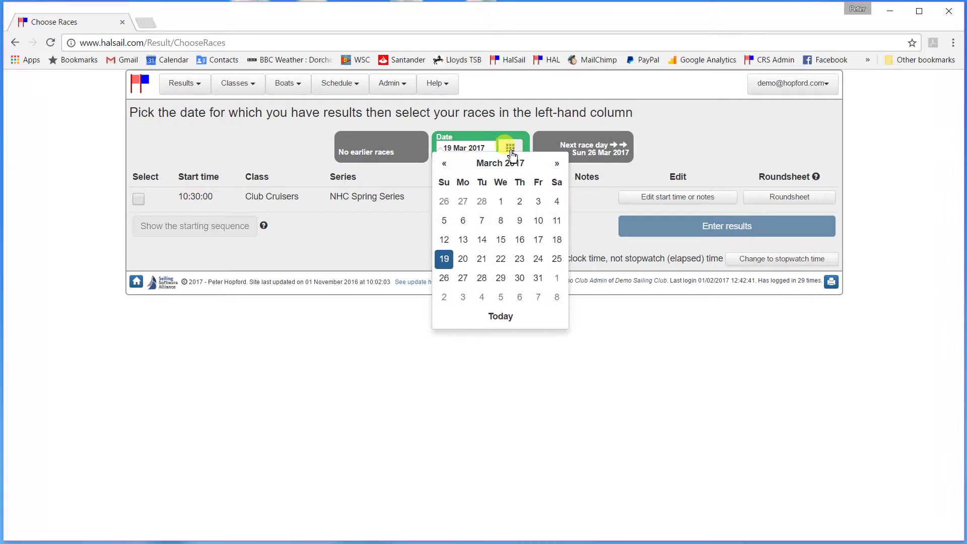
{"action": "left_click", "coordinate": [561, 165]}
{"action": "left_click", "coordinate": [561, 165]}
{"action": "left_click", "coordinate": [561, 165]}
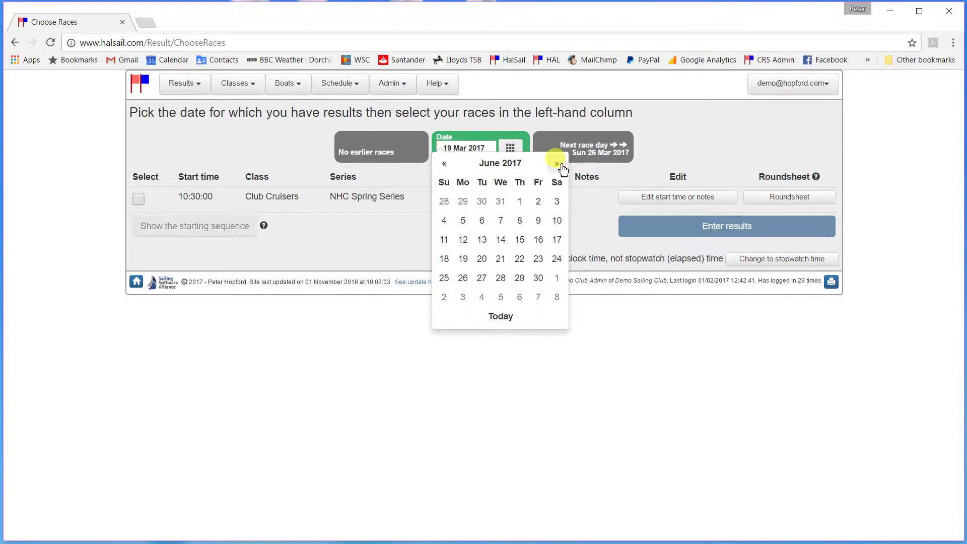
{"action": "left_click", "coordinate": [520, 203]}
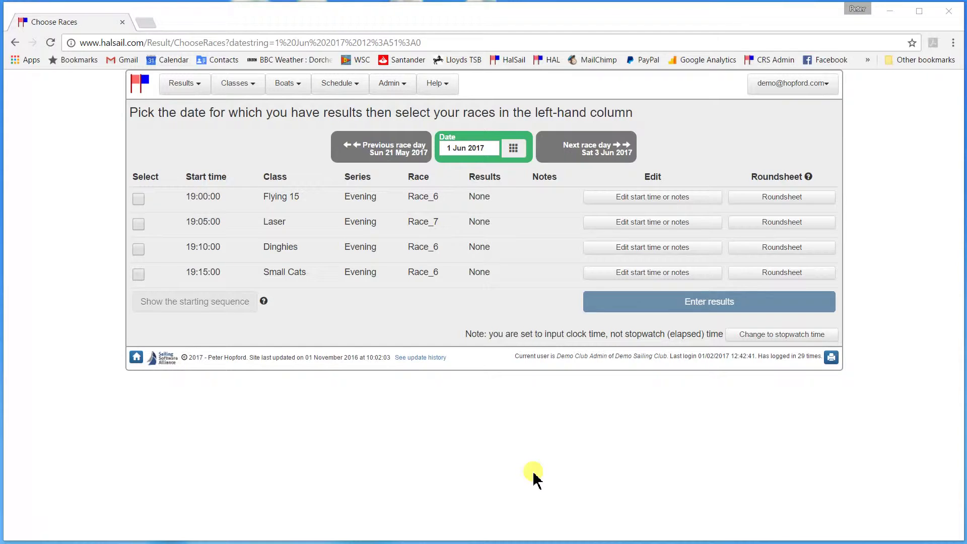
- Select the Flying 15, Laser, Dinghies and Small Cats races, checking Flying 15's start time without changes
{"action": "left_click", "coordinate": [139, 200]}
{"action": "left_click", "coordinate": [138, 224]}
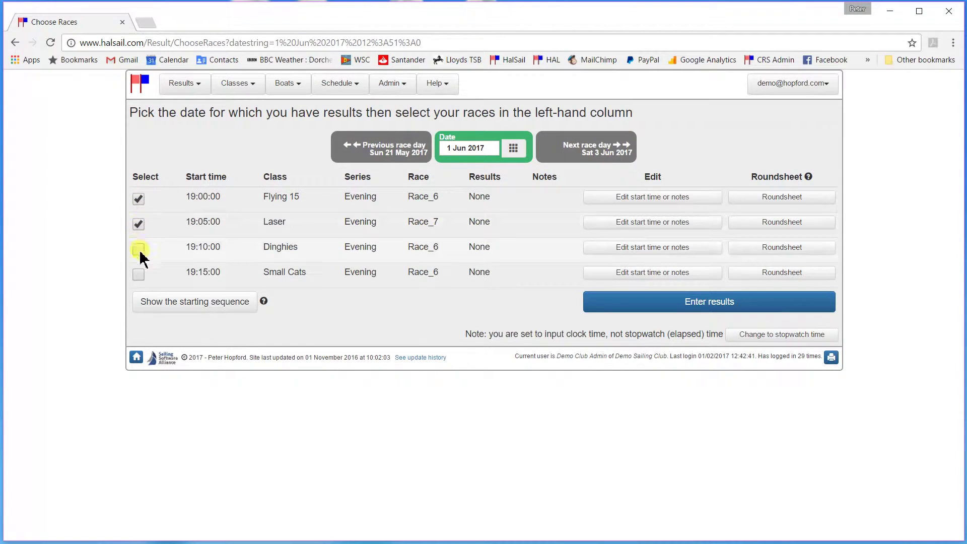
{"action": "left_click", "coordinate": [138, 249]}
{"action": "left_click", "coordinate": [138, 275]}
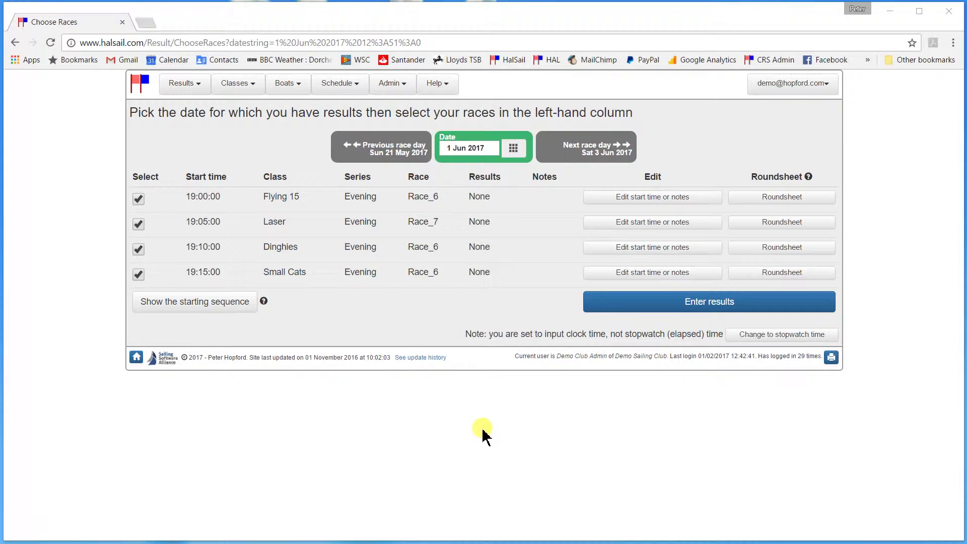
{"action": "left_click", "coordinate": [640, 200]}
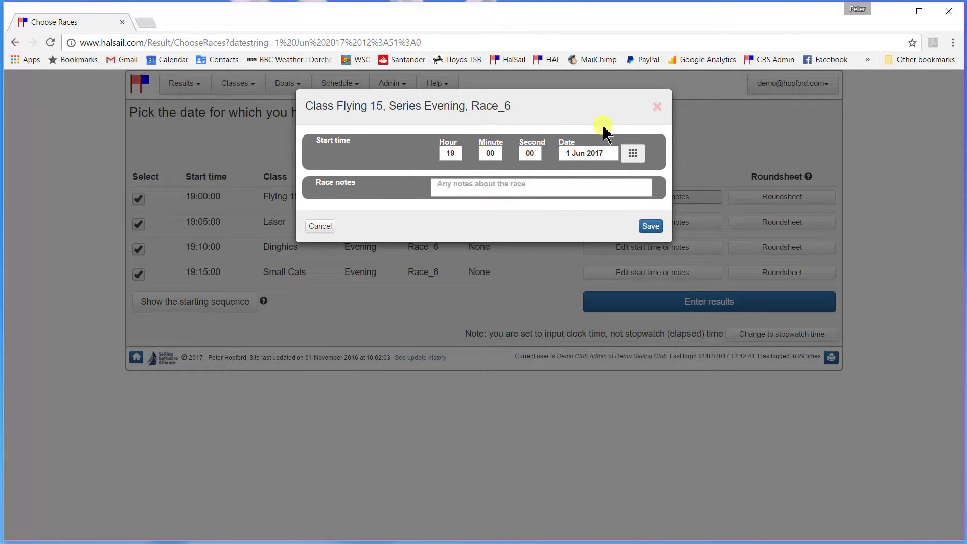
{"action": "left_click", "coordinate": [657, 106]}
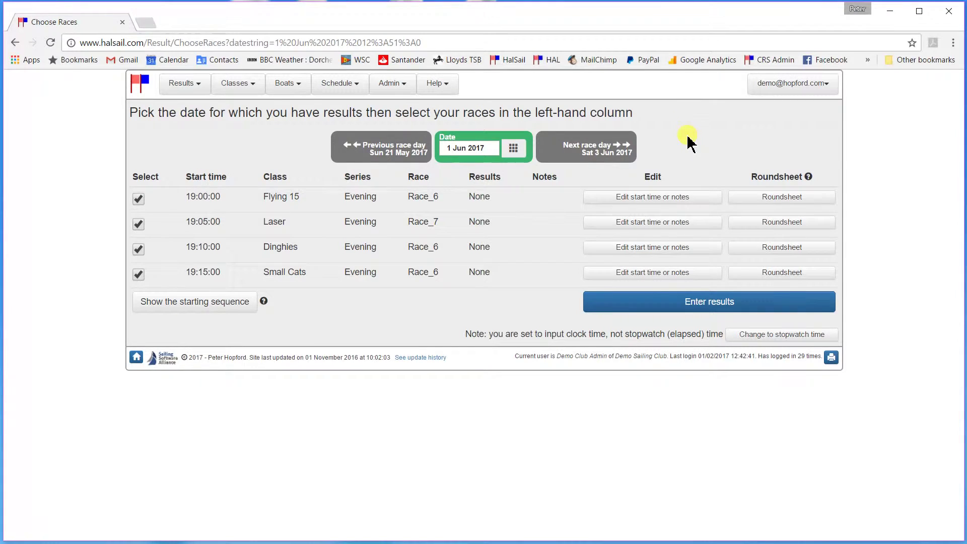
{"action": "left_click", "coordinate": [751, 198]}
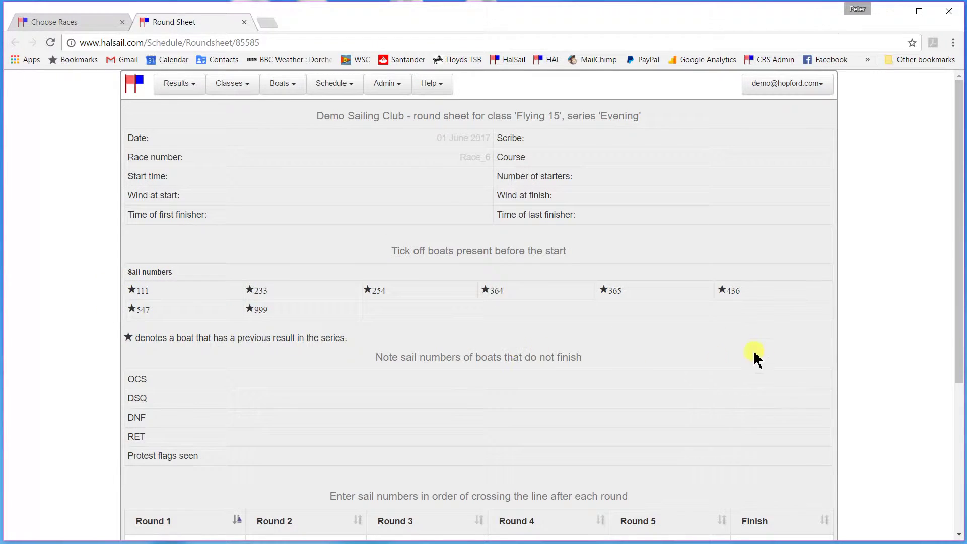
{"action": "scroll", "coordinate": [424, 324], "scroll_direction": "down", "scroll_amount": 4}
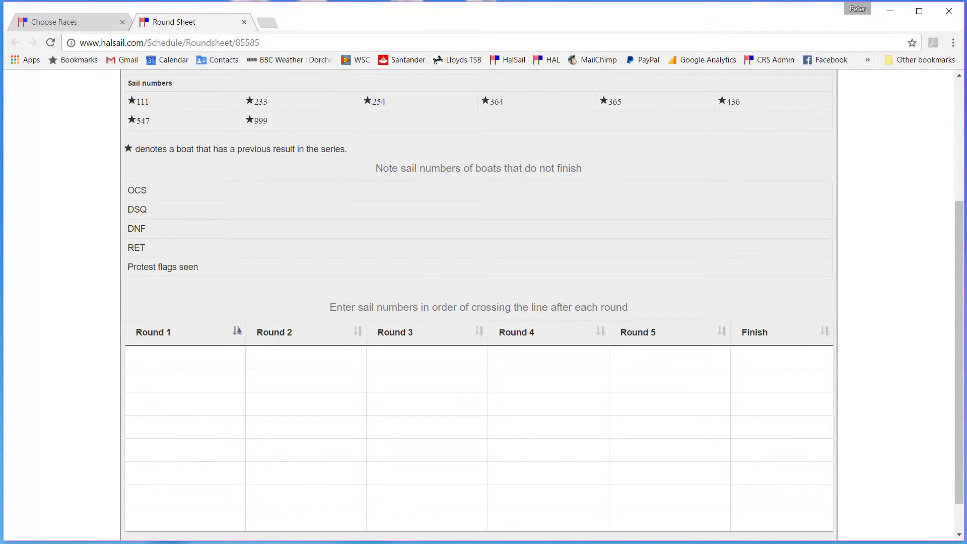
{"action": "key", "text": "ctrl+w"}
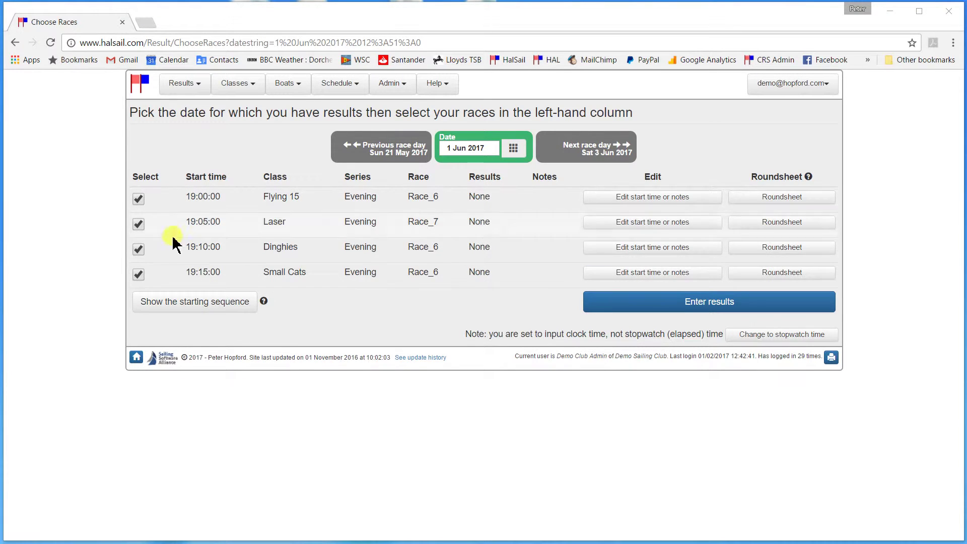
{"action": "left_click", "coordinate": [181, 307]}
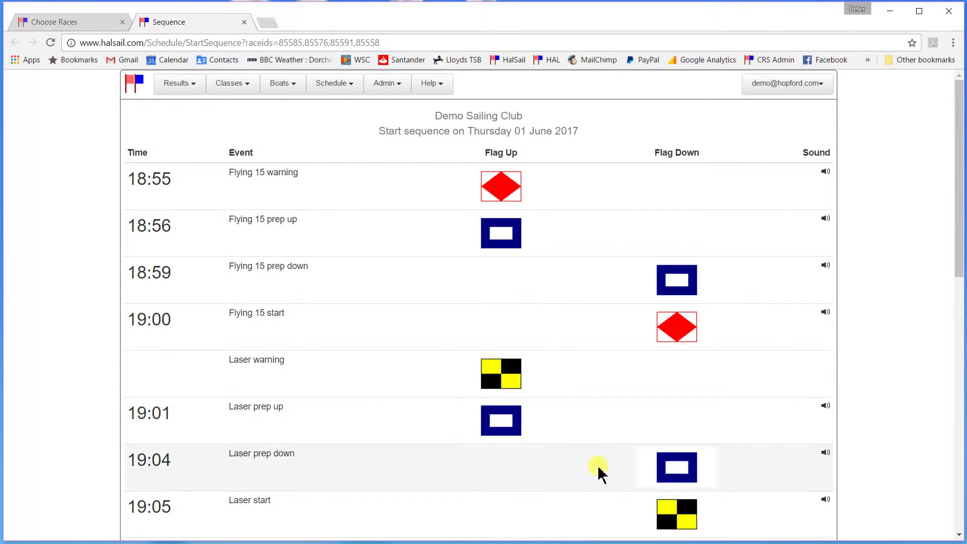
{"action": "key", "text": "ctrl+w"}
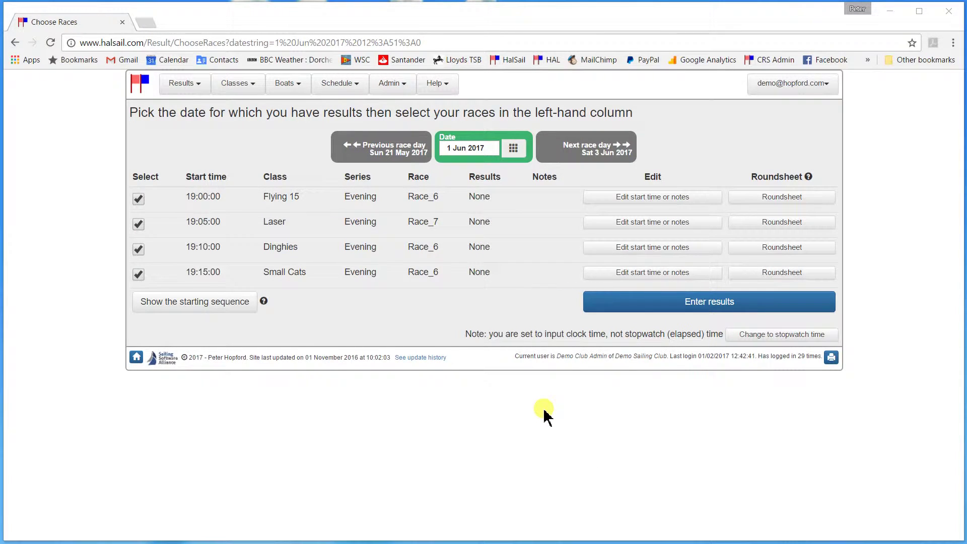
- Start results entry and give Sun Ray (sail 145) a finish time of 20:01:53
{"action": "left_click", "coordinate": [665, 308]}
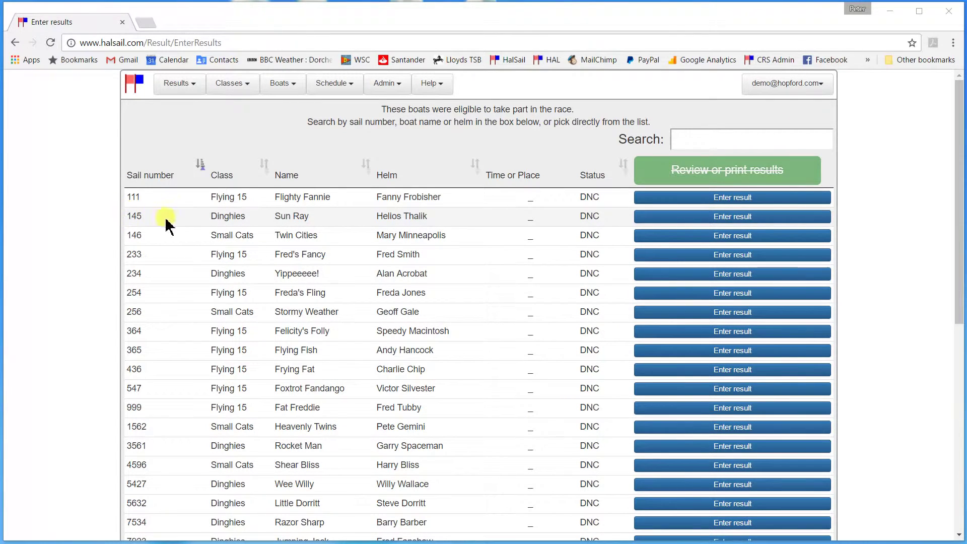
{"action": "left_click", "coordinate": [712, 223]}
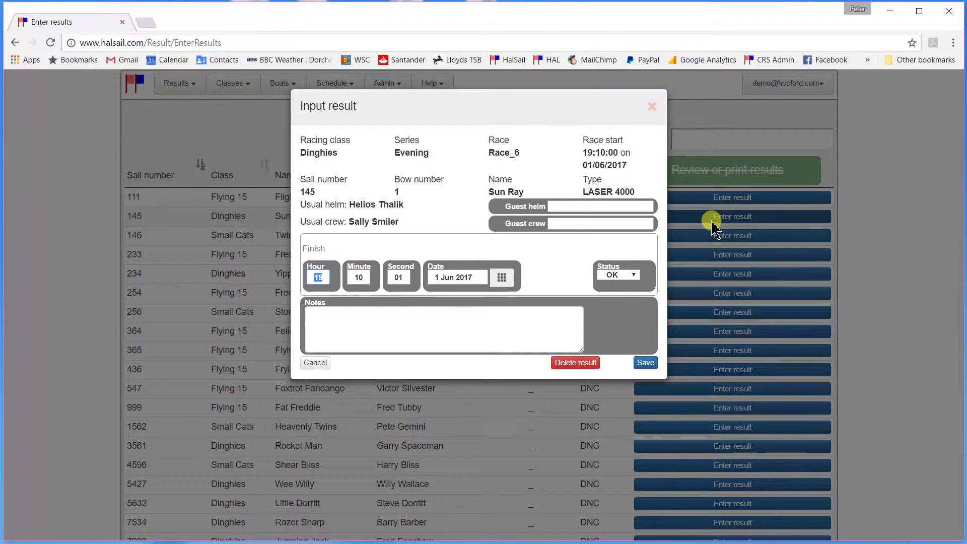
{"action": "type", "text": "01"}
{"action": "type", "text": "53"}
{"action": "key", "text": "Return"}
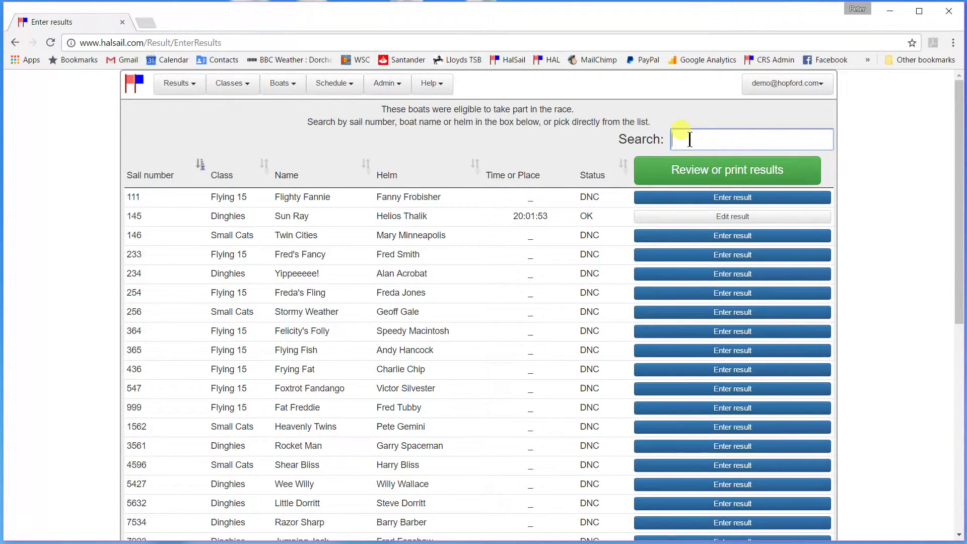
- Place Flying Fish (sail 365) first
{"action": "type", "text": "36"}
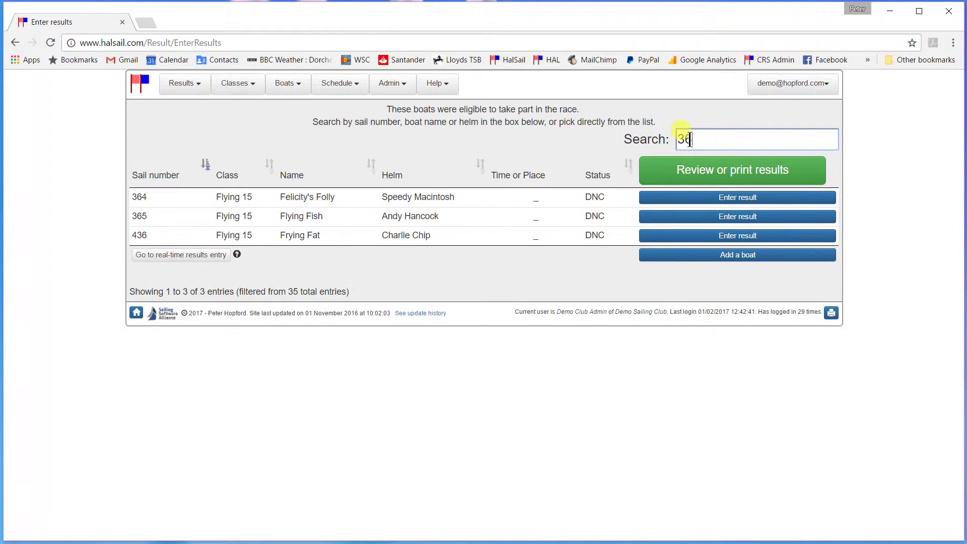
{"action": "type", "text": "5"}
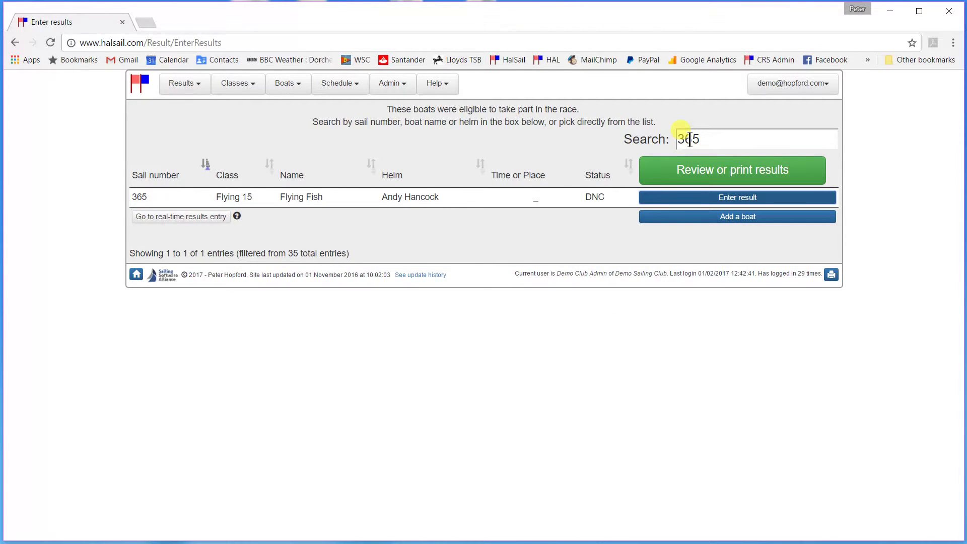
{"action": "key", "text": "Return"}
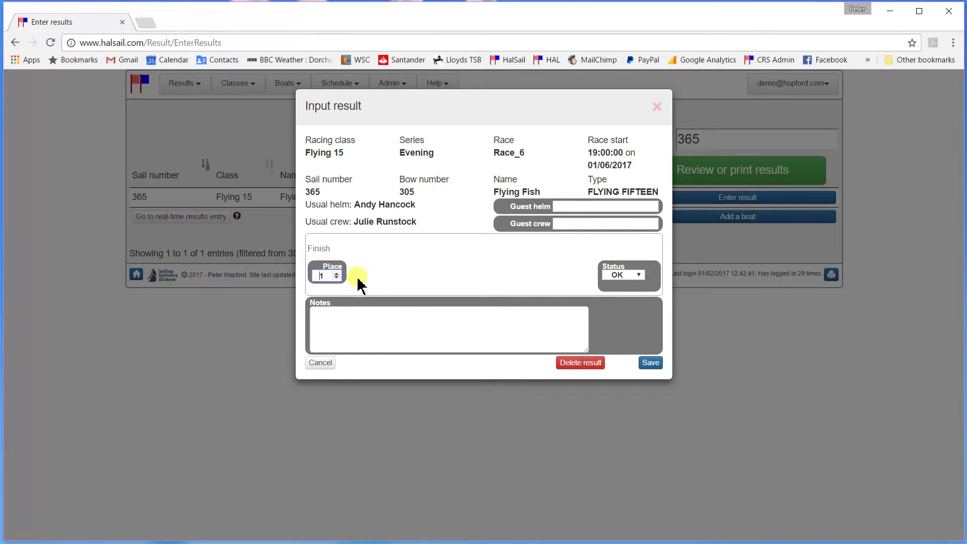
{"action": "left_click", "coordinate": [651, 366]}
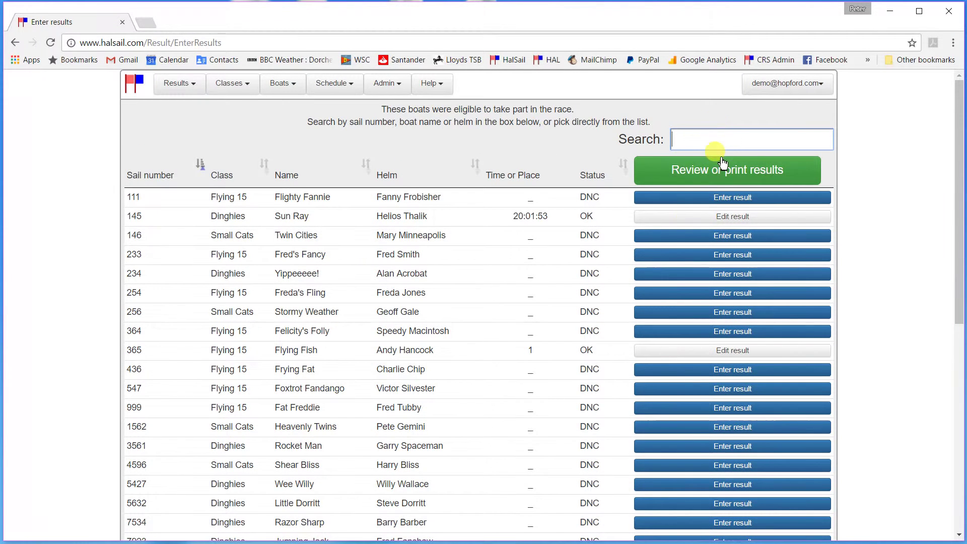
- Place Frying Fat (sail 436) second
{"action": "type", "text": "436"}
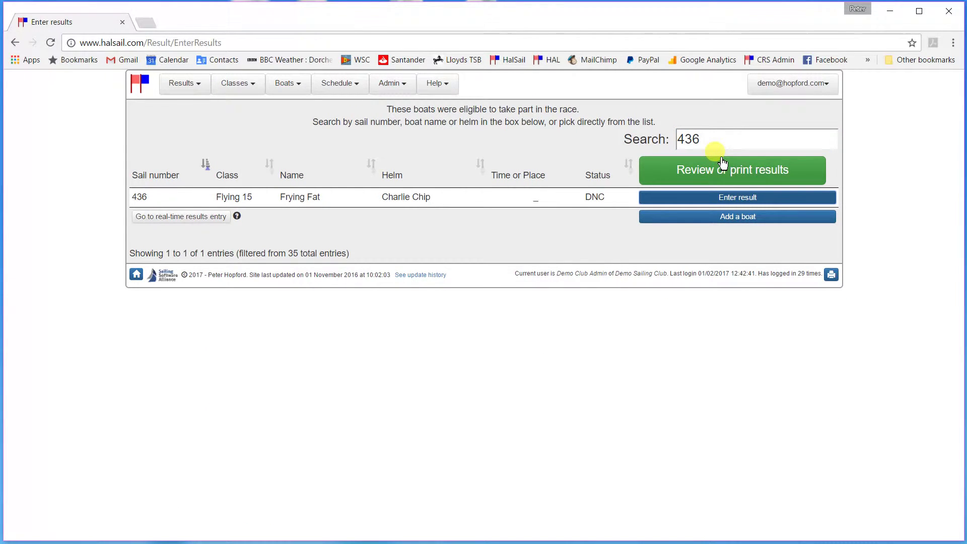
{"action": "key", "text": "Return"}
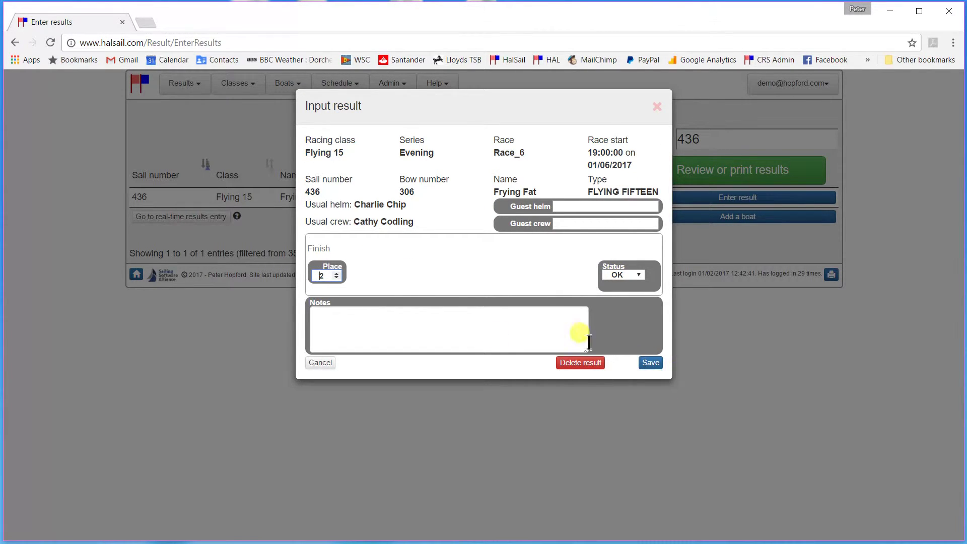
{"action": "left_click", "coordinate": [650, 364]}
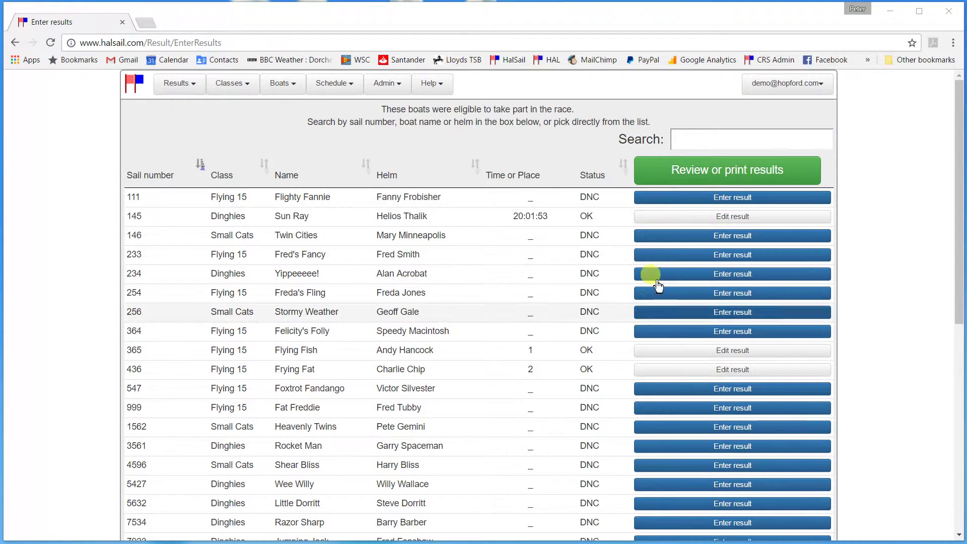
{"action": "left_click", "coordinate": [693, 137]}
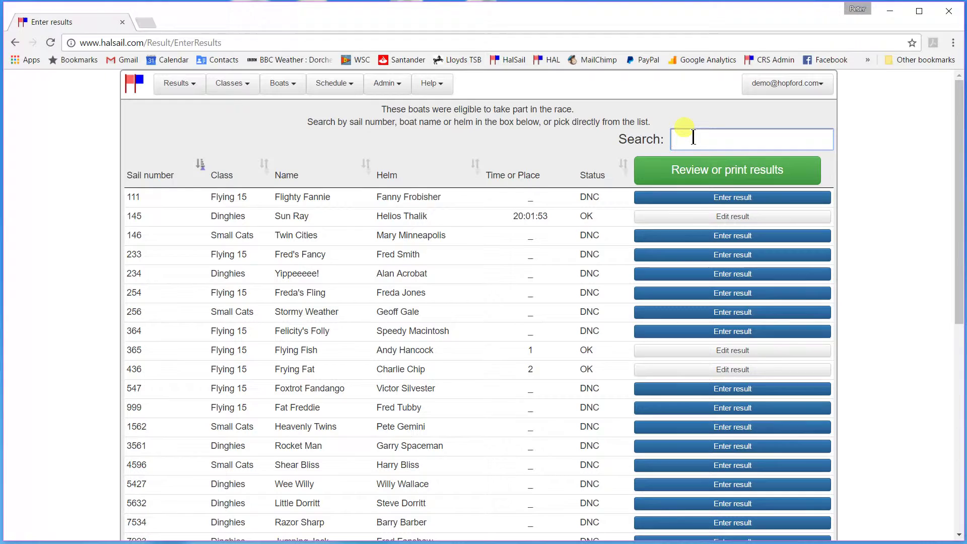
- Record Rocket Man (sail 3561) finishing at 20:02:53
{"action": "type", "text": "356"}
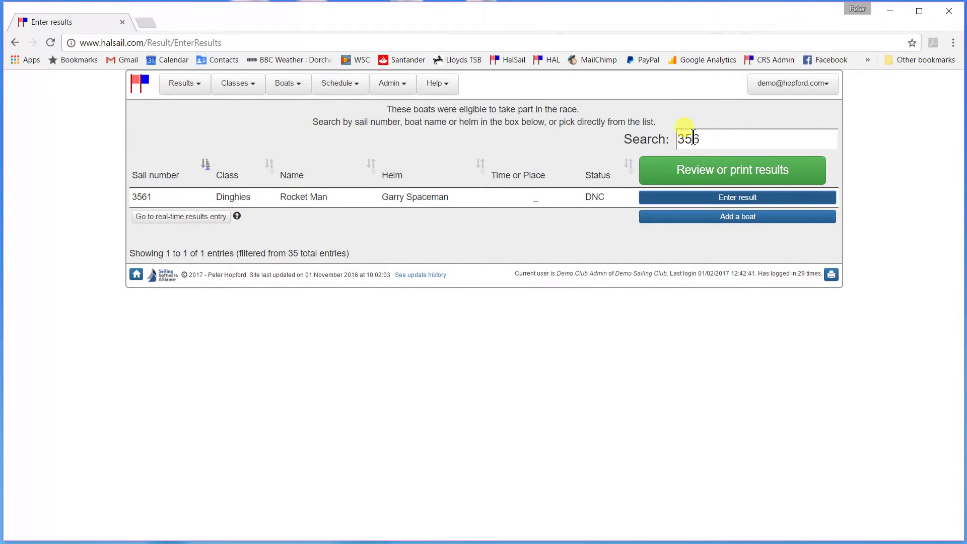
{"action": "key", "text": "Return"}
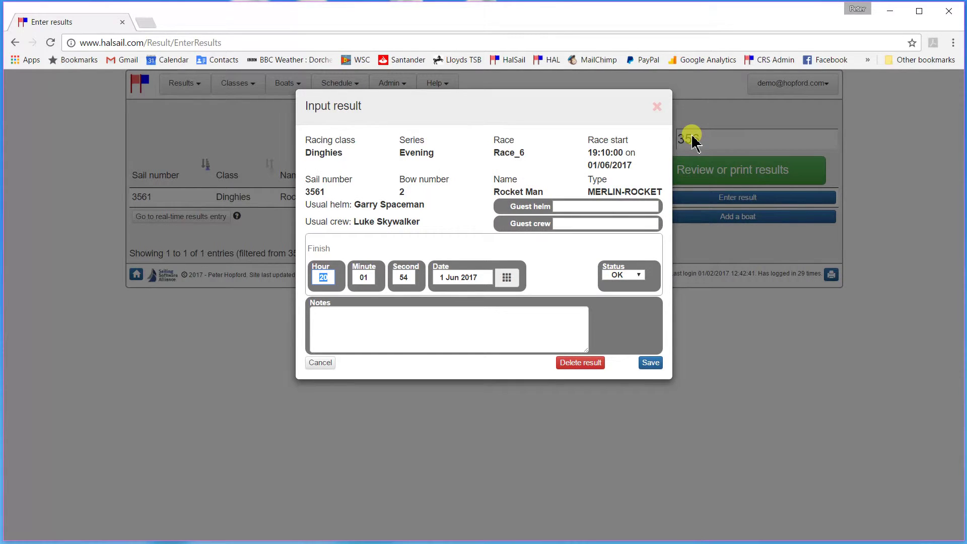
{"action": "type", "text": "20"}
{"action": "key", "text": "Tab"}
{"action": "type", "text": "02"}
{"action": "key", "text": "Tab"}
{"action": "type", "text": "53"}
{"action": "key", "text": "Return"}
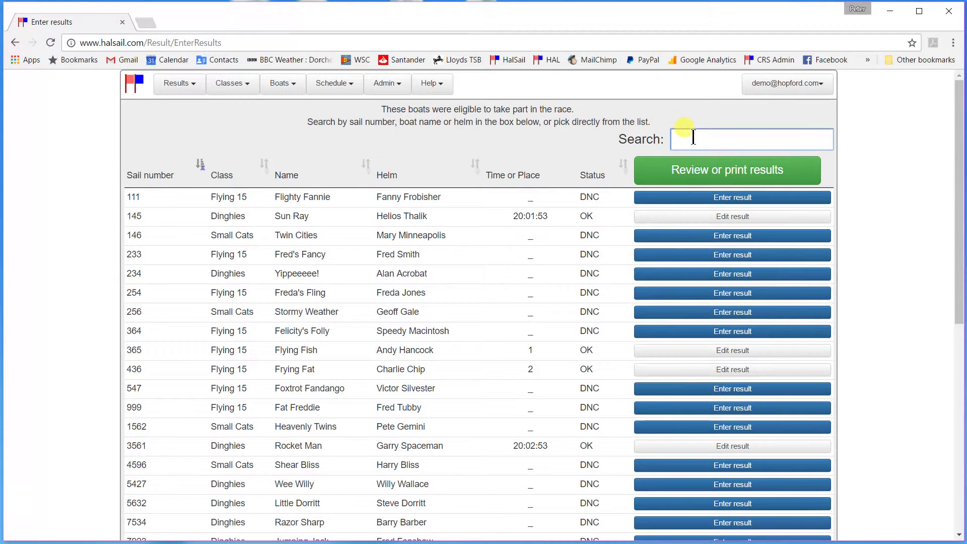
- Record Razor Sharp (sail 7534) finishing at 20:03:50
{"action": "type", "text": "753"}
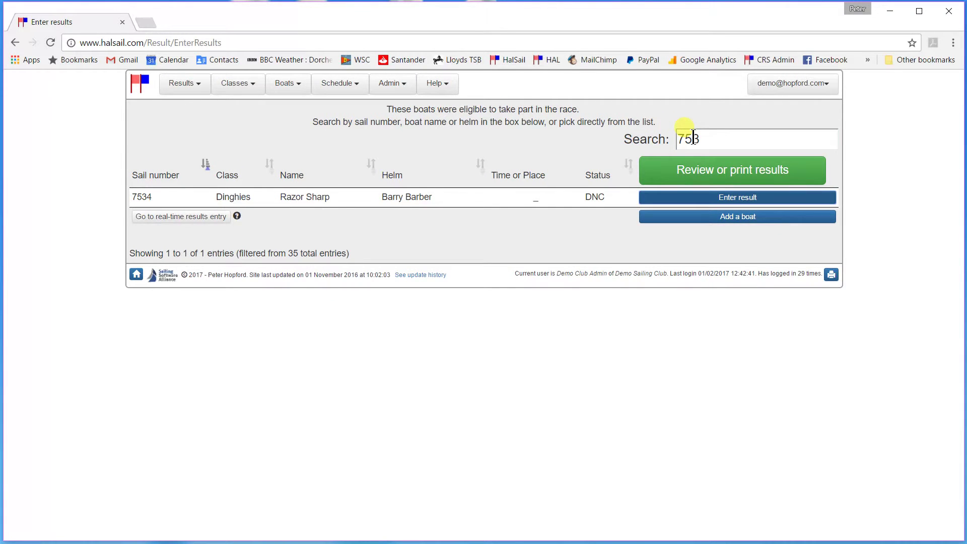
{"action": "key", "text": "Return"}
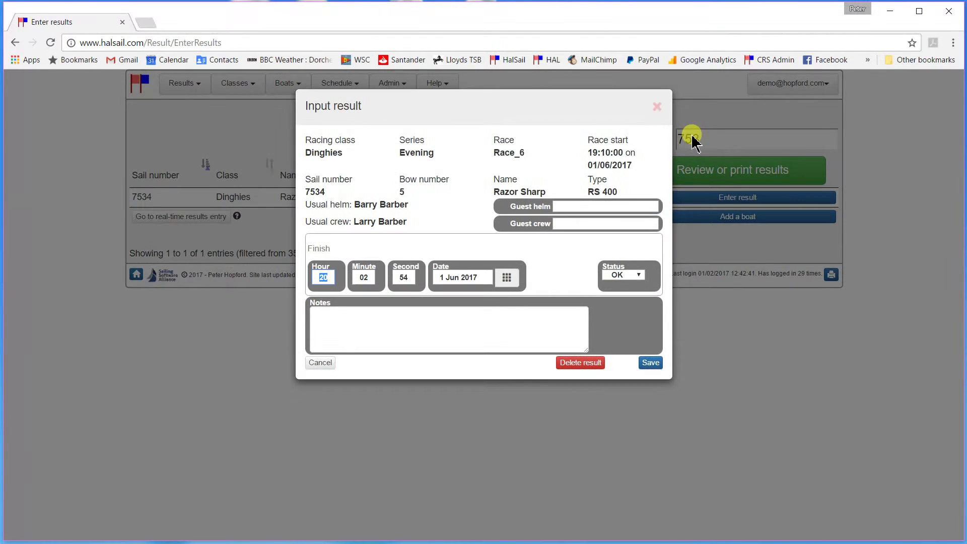
{"action": "type", "text": "20"}
{"action": "key", "text": "Tab"}
{"action": "type", "text": "03"}
{"action": "key", "text": "Tab"}
{"action": "type", "text": "50"}
{"action": "key", "text": "Return"}
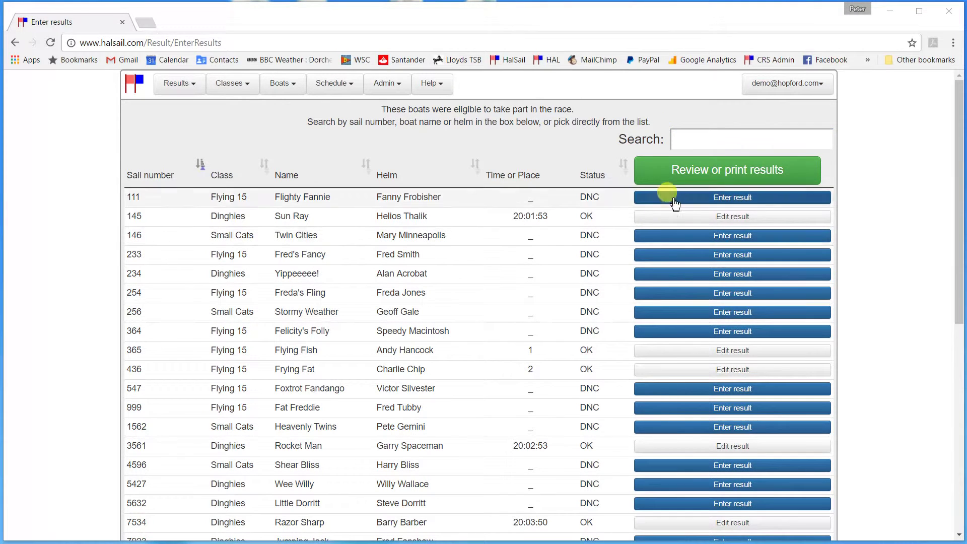
- Record Stormy Weather (256) at 20:04:10 and Shear Bliss (4596) at 20:04:35
{"action": "left_click", "coordinate": [688, 139]}
{"action": "type", "text": "2"}
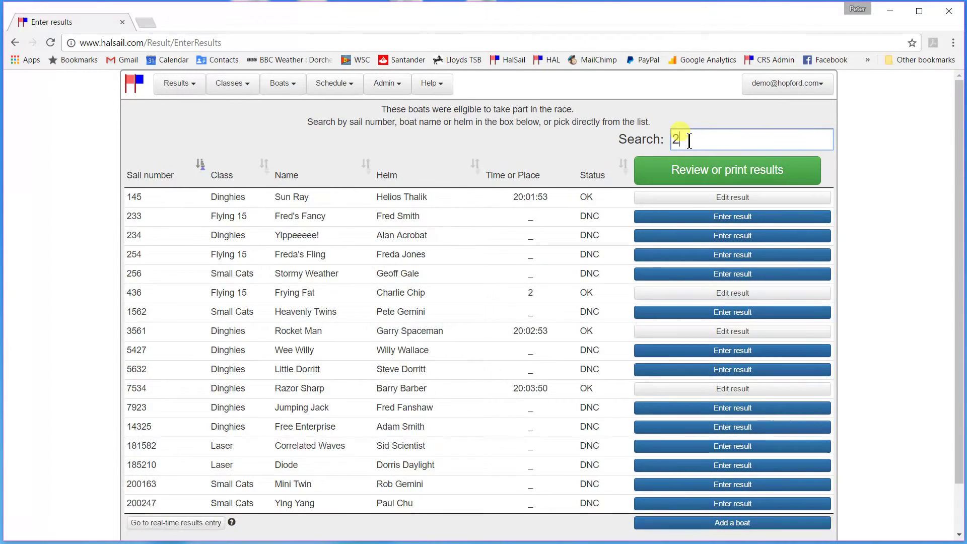
{"action": "type", "text": "56"}
{"action": "key", "text": "Return"}
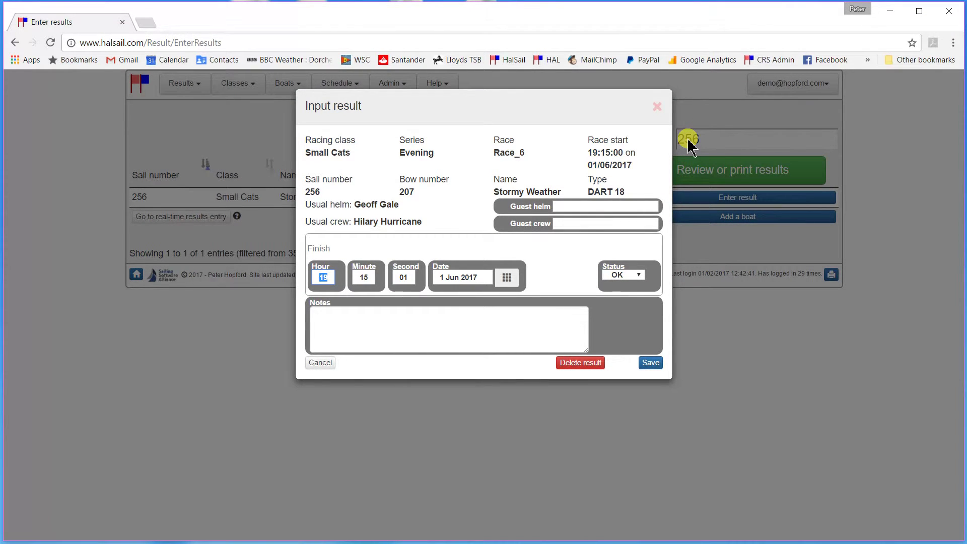
{"action": "type", "text": "200"}
{"action": "type", "text": "10"}
{"action": "key", "text": "Return"}
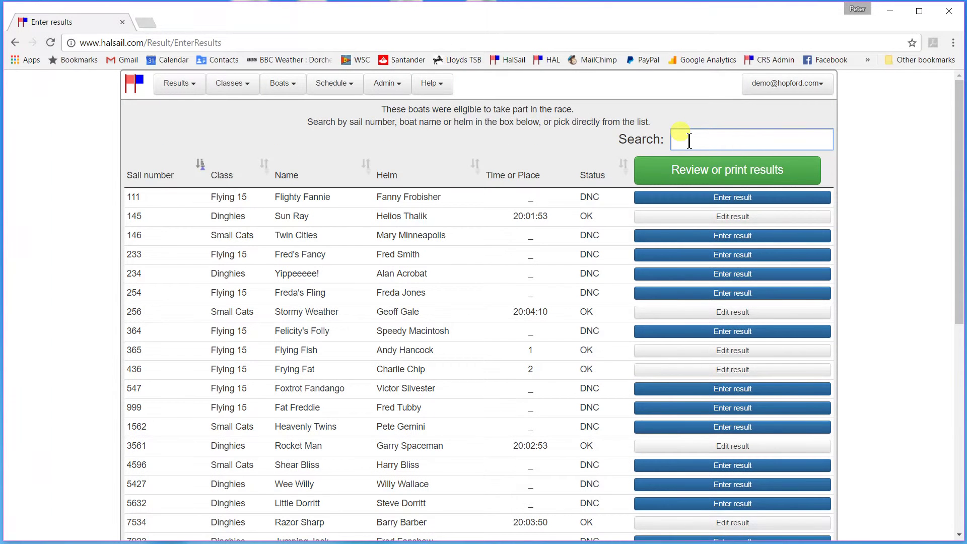
{"action": "type", "text": "45"}
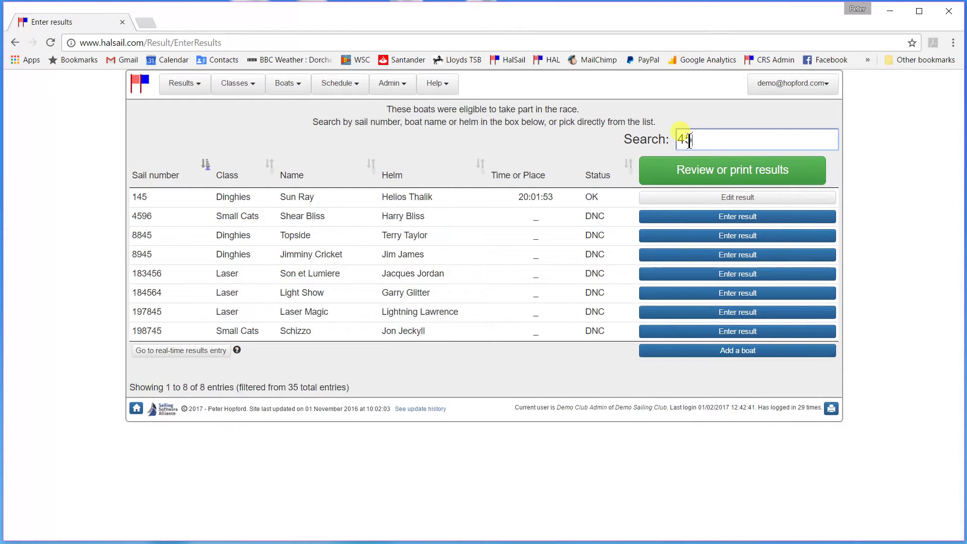
{"action": "type", "text": "9"}
{"action": "key", "text": "Return"}
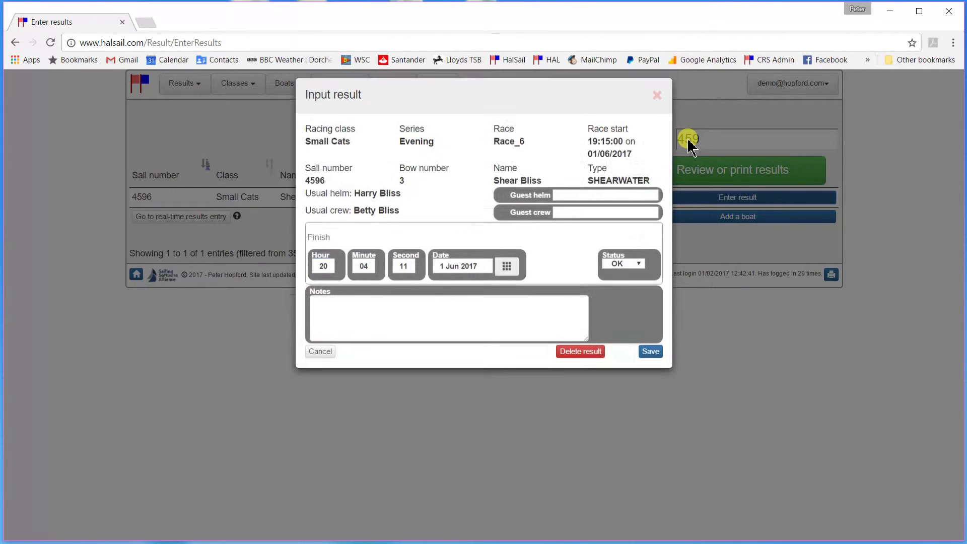
{"action": "type", "text": "2"}
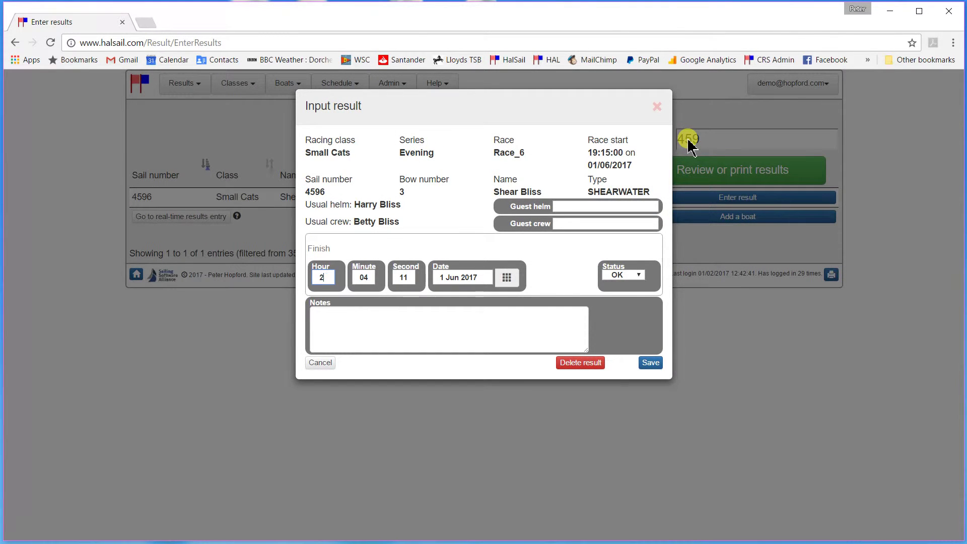
{"action": "type", "text": "00"}
{"action": "type", "text": "35"}
{"action": "key", "text": "Return"}
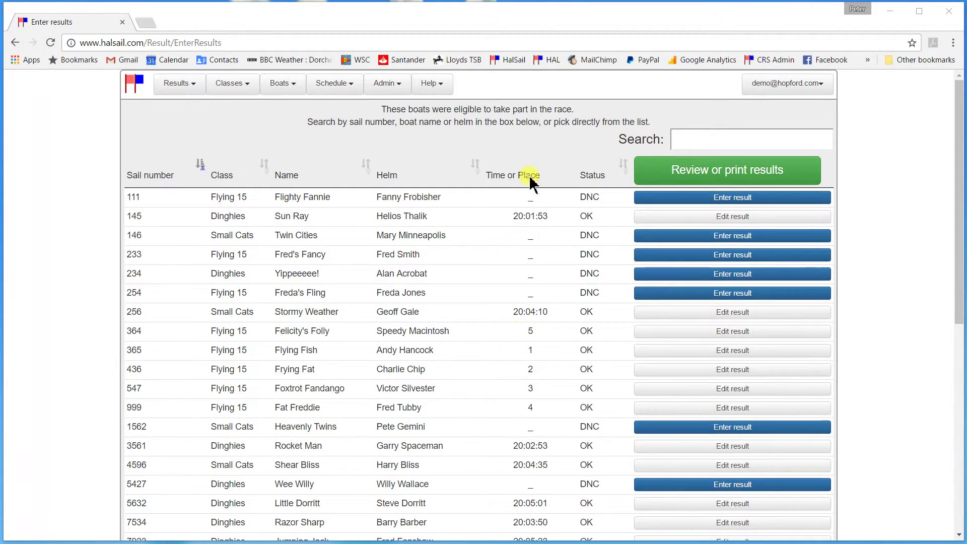
- Find Anode (sail 197564) by searching 1975, set its status to DNF and save
{"action": "scroll", "coordinate": [902, 323], "scroll_direction": "down", "scroll_amount": 3}
{"action": "scroll", "coordinate": [902, 323], "scroll_direction": "down", "scroll_amount": 6}
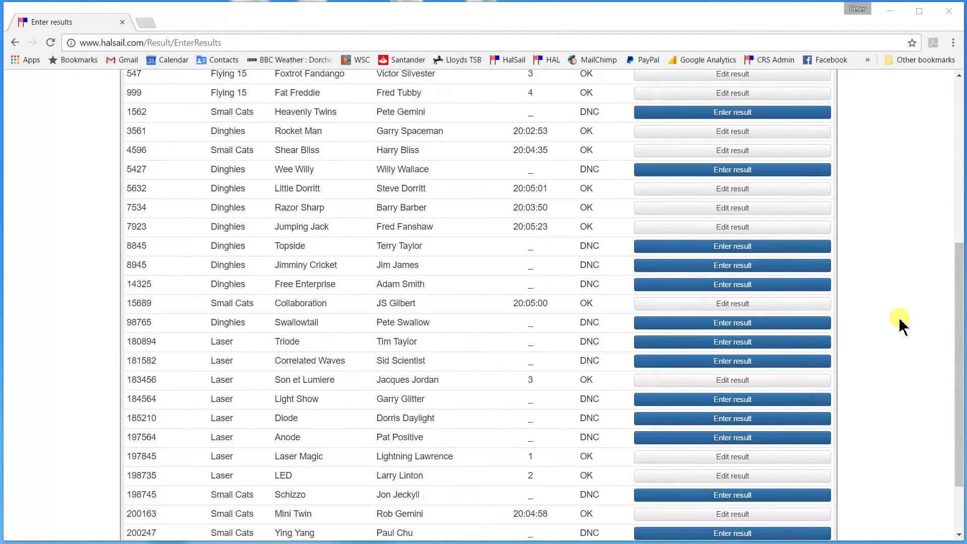
{"action": "scroll", "coordinate": [899, 324], "scroll_direction": "up", "scroll_amount": 10}
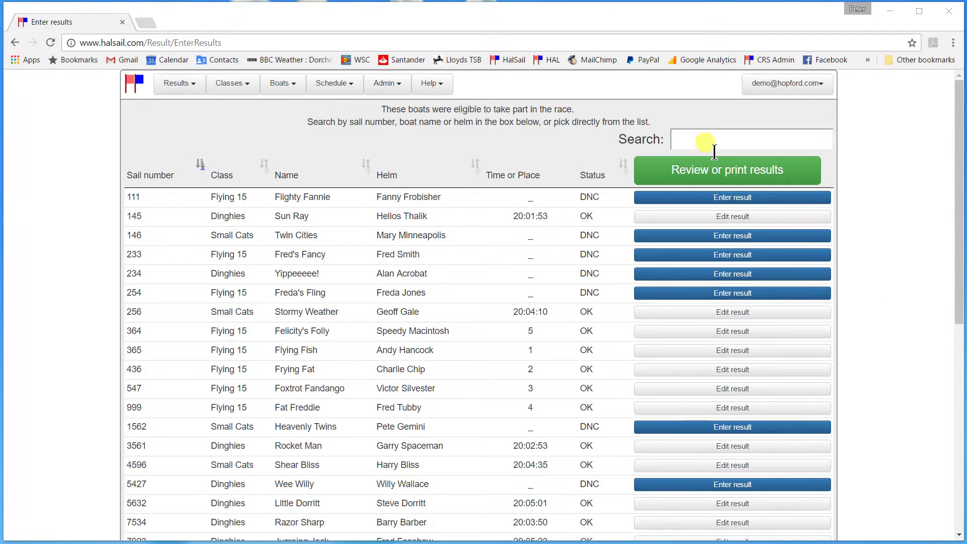
{"action": "left_click", "coordinate": [697, 139]}
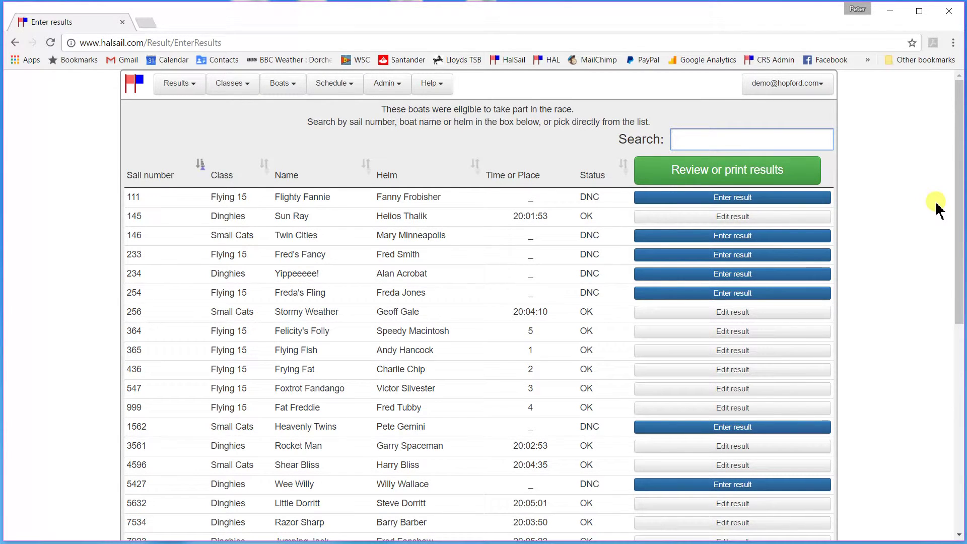
{"action": "type", "text": "19"}
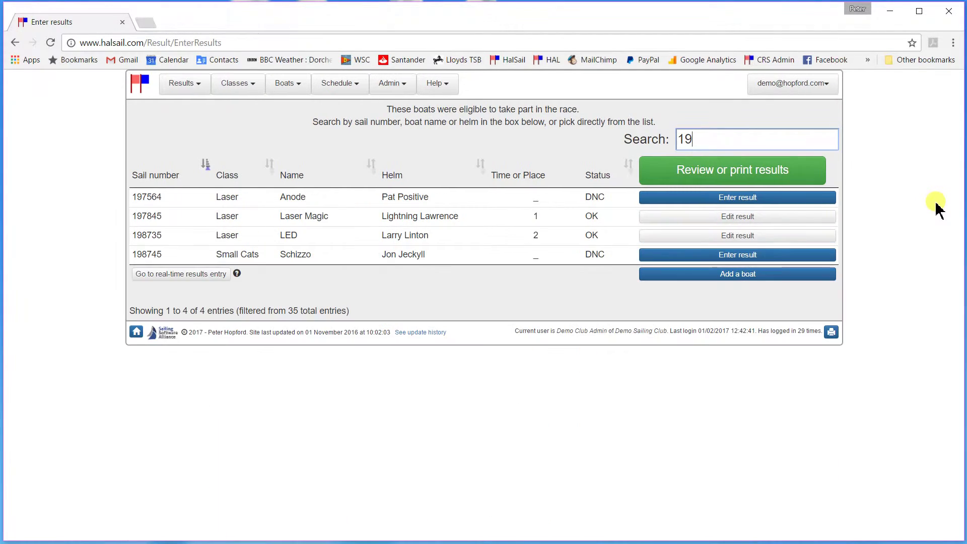
{"action": "type", "text": "7"}
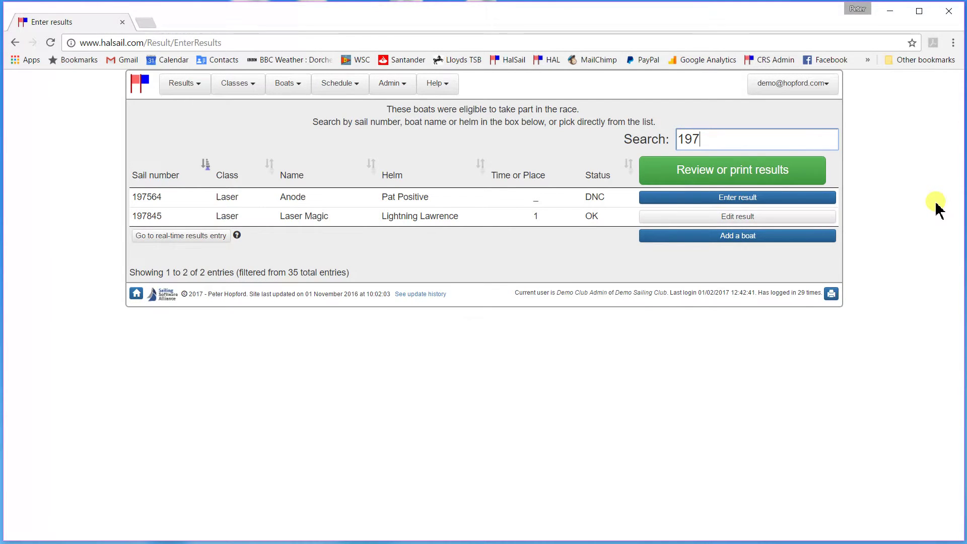
{"action": "type", "text": "5"}
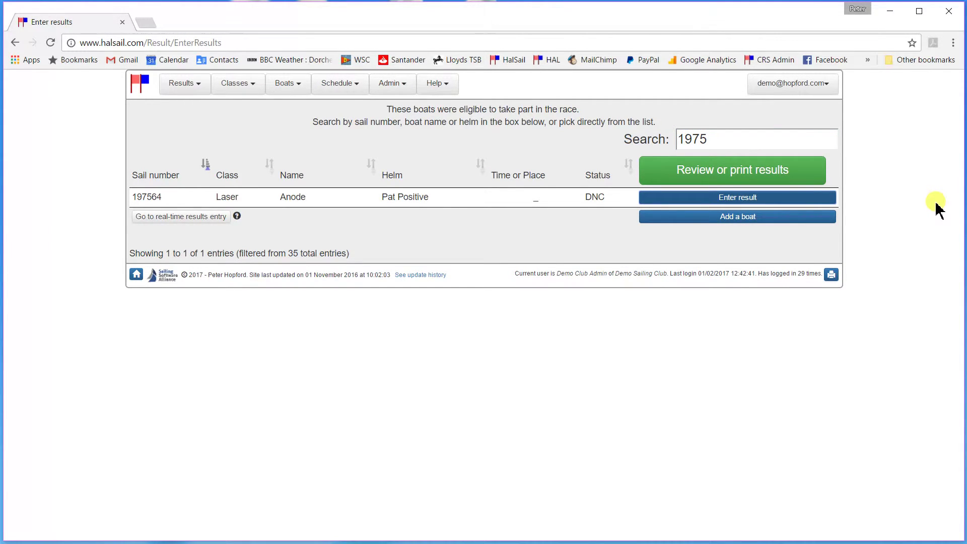
{"action": "key", "text": "Return"}
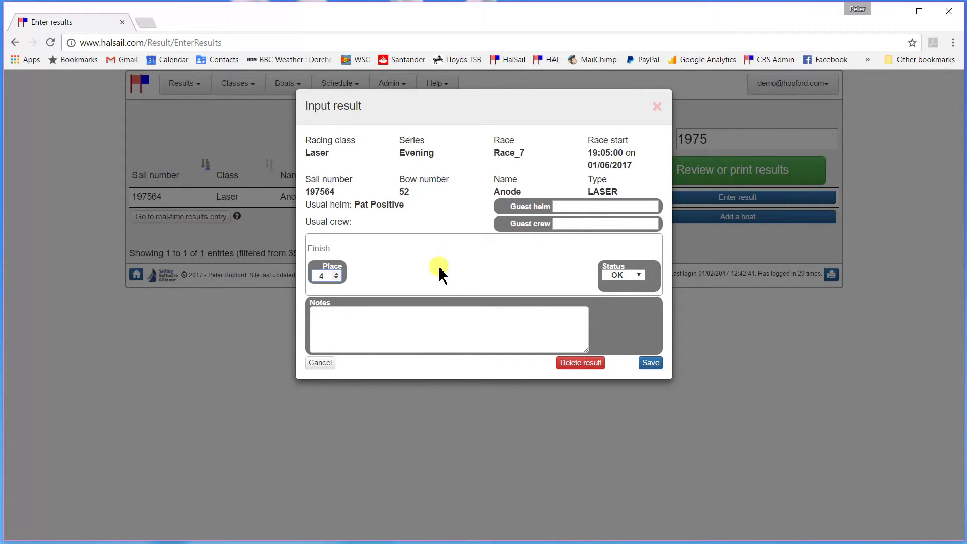
{"action": "left_click", "coordinate": [639, 276]}
{"action": "left_click", "coordinate": [623, 333]}
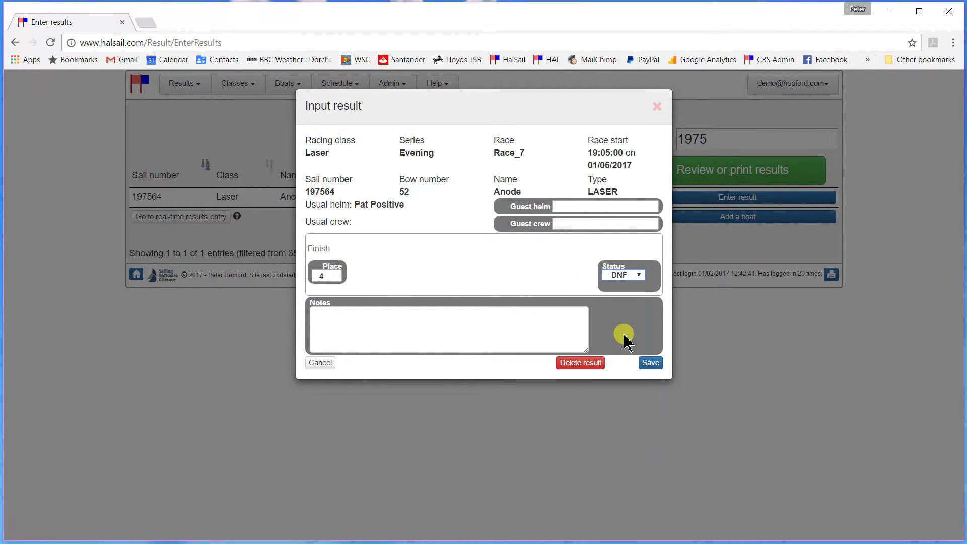
{"action": "left_click", "coordinate": [648, 362]}
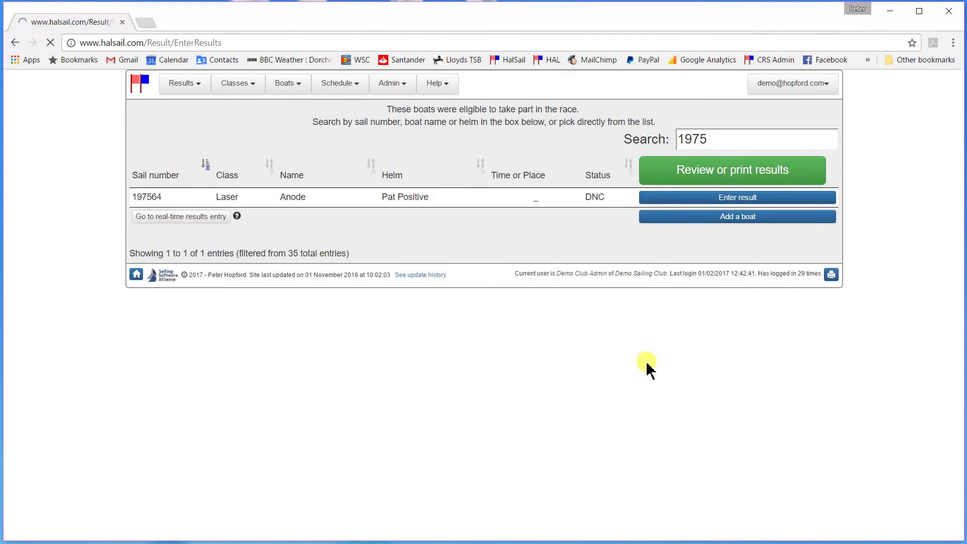
- Give Wee Willy (sail 5427) a finish time of 20:20:10
{"action": "scroll", "coordinate": [533, 315], "scroll_direction": "down", "scroll_amount": 7}
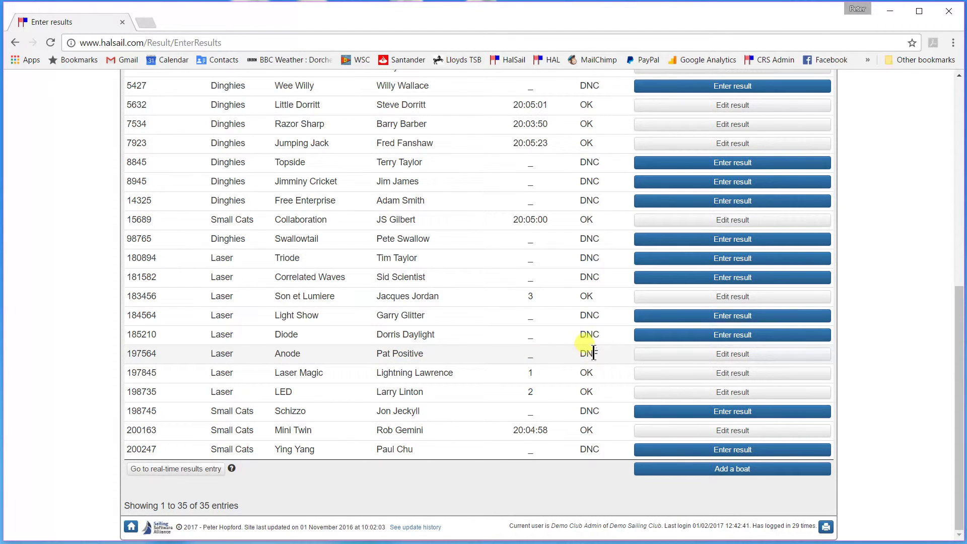
{"action": "left_click", "coordinate": [669, 92]}
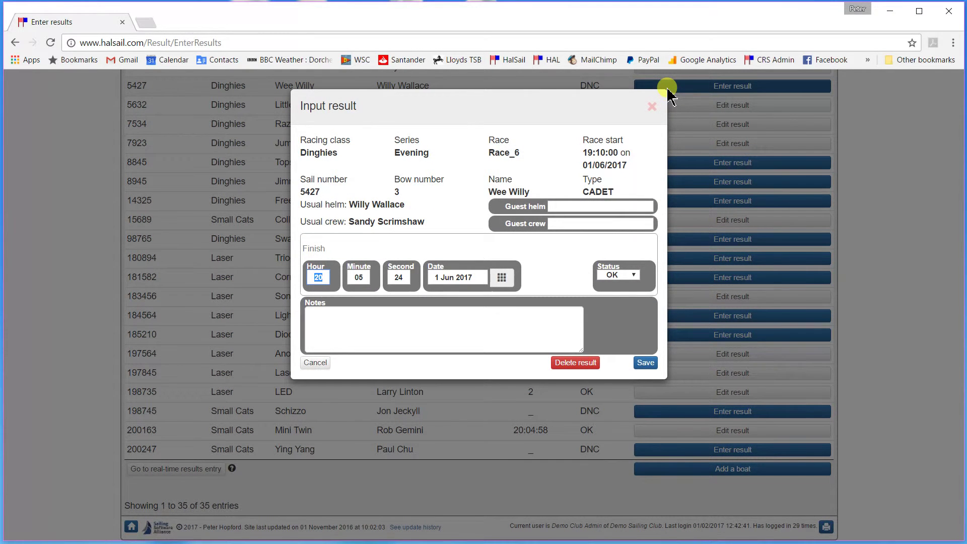
{"action": "key", "text": "Tab"}
{"action": "type", "text": "20"}
{"action": "key", "text": "Tab"}
{"action": "type", "text": "10"}
{"action": "key", "text": "Return"}
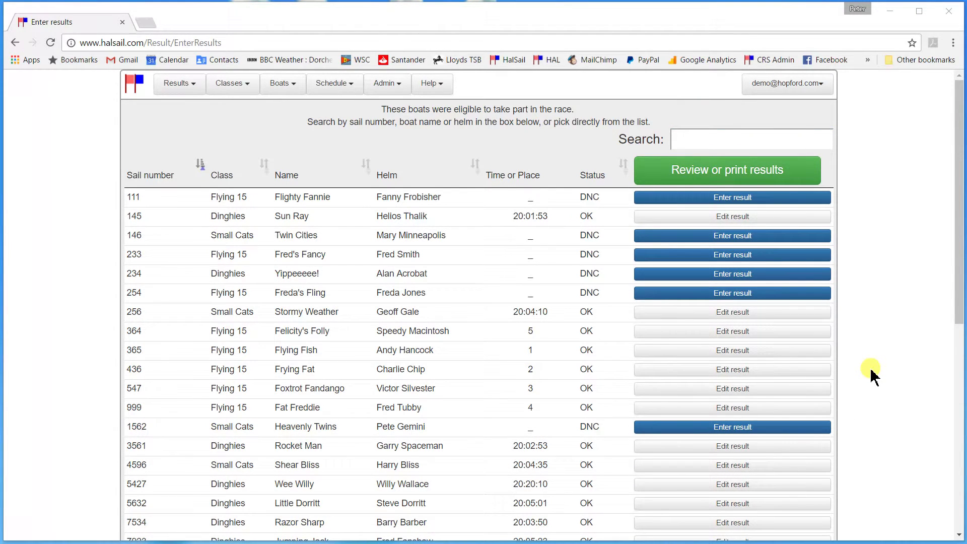
{"action": "scroll", "coordinate": [901, 338], "scroll_direction": "down", "scroll_amount": 3}
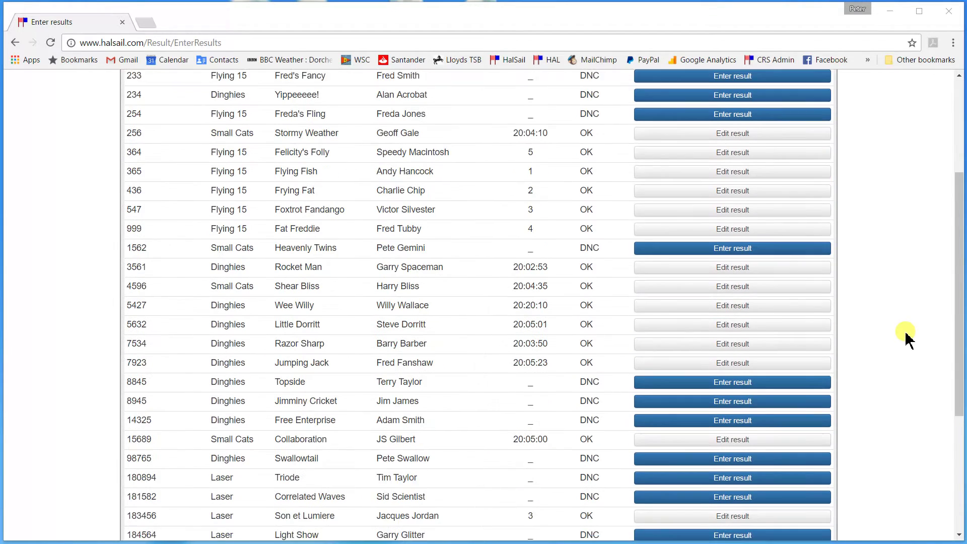
{"action": "scroll", "coordinate": [907, 336], "scroll_direction": "up", "scroll_amount": 4}
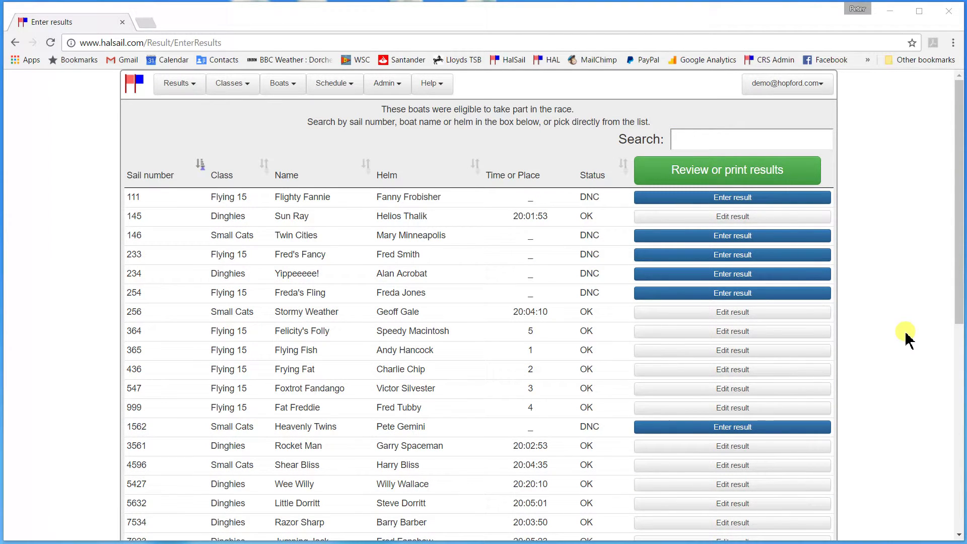
- Open the Review or print results dialog listing the evening class races
{"action": "left_click", "coordinate": [724, 173]}
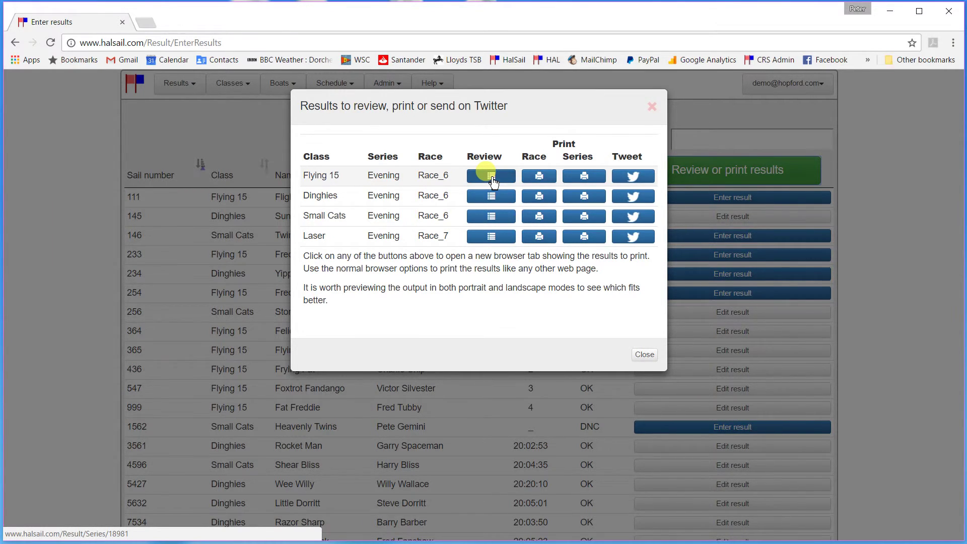
{"action": "left_click", "coordinate": [491, 176]}
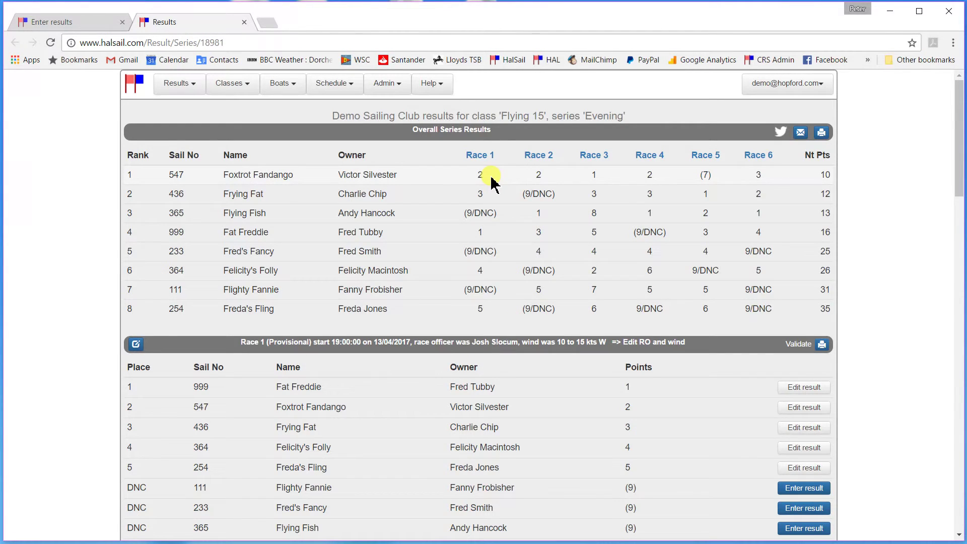
{"action": "scroll", "coordinate": [640, 177], "scroll_direction": "down", "scroll_amount": 12}
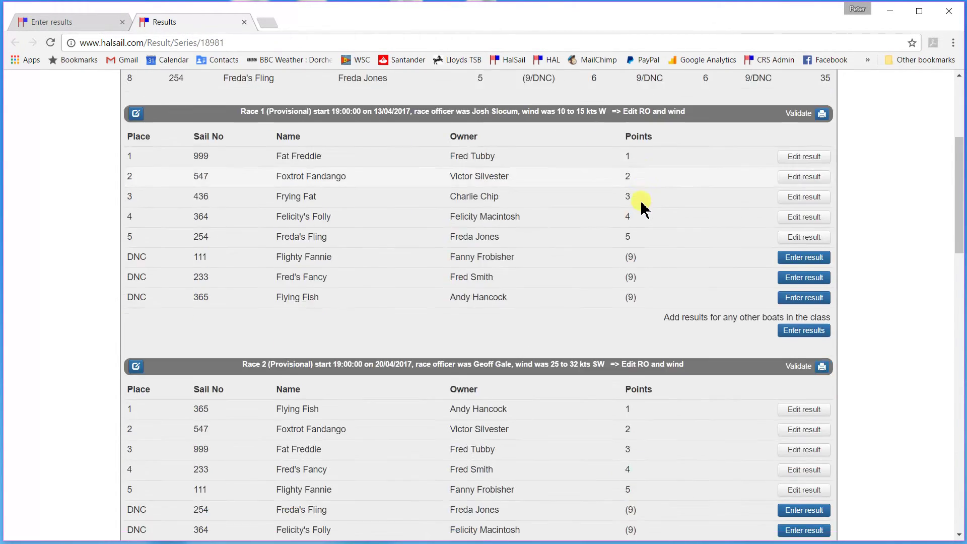
{"action": "scroll", "coordinate": [642, 206], "scroll_direction": "down", "scroll_amount": 14}
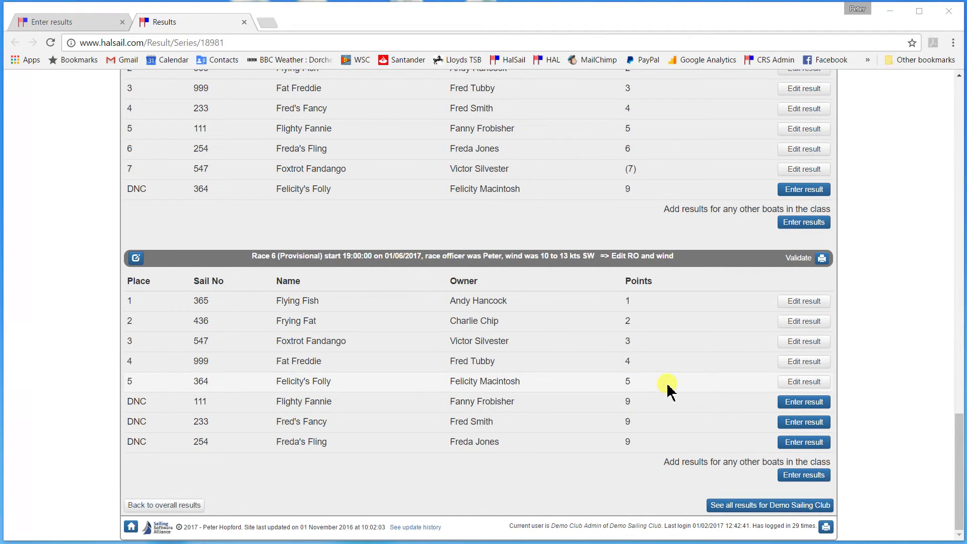
{"action": "left_click", "coordinate": [801, 344]}
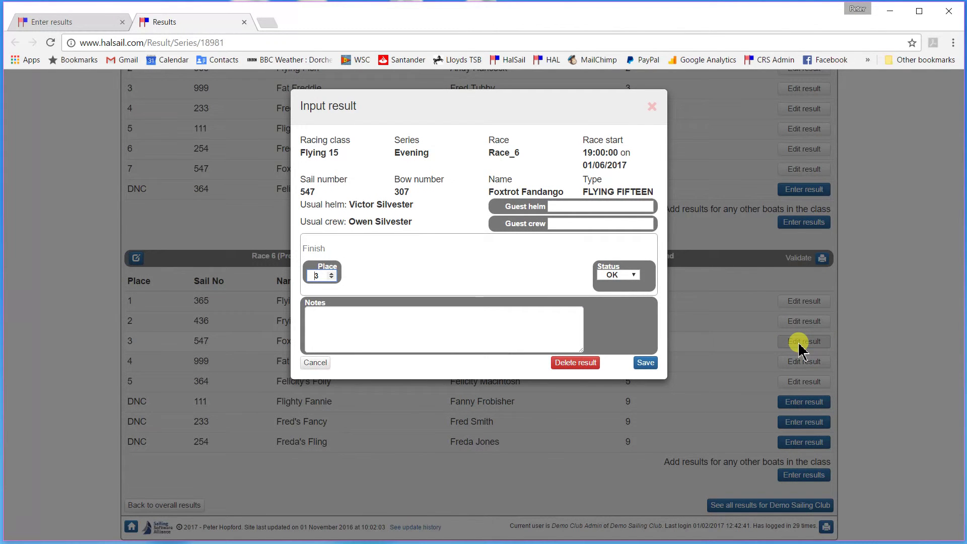
{"action": "left_click", "coordinate": [653, 108]}
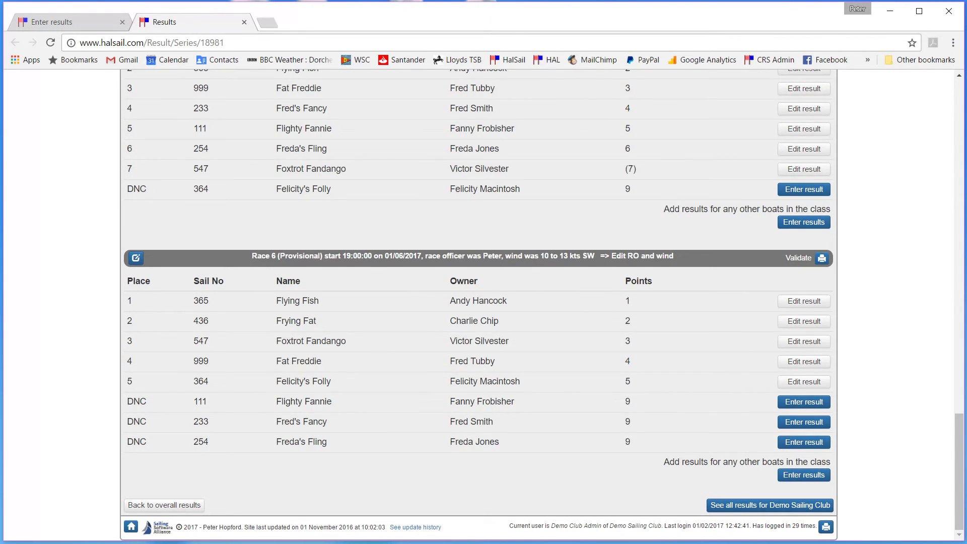
{"action": "key", "text": "ctrl+w"}
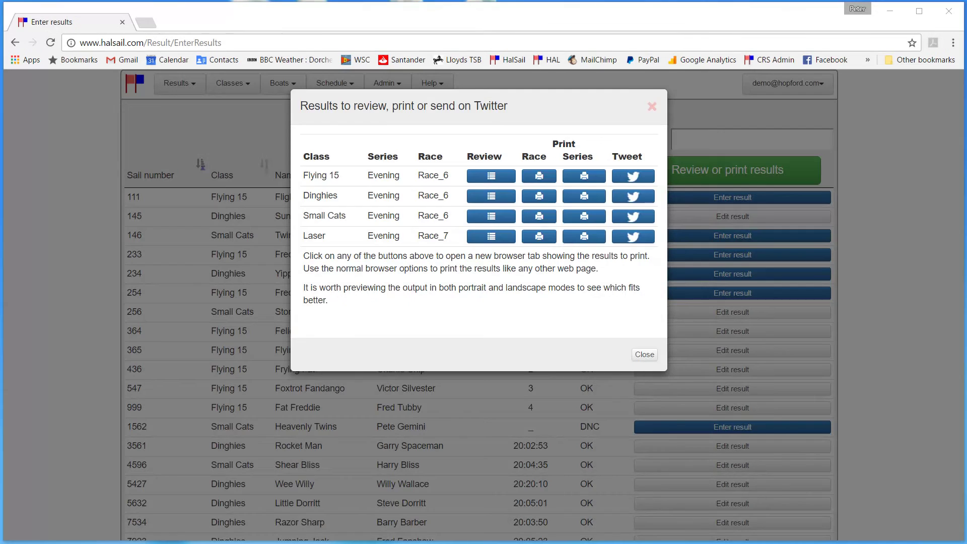
- Open the Dinghies Race_6 printable results page and its print preview
{"action": "left_click", "coordinate": [537, 176]}
{"action": "left_click", "coordinate": [538, 198]}
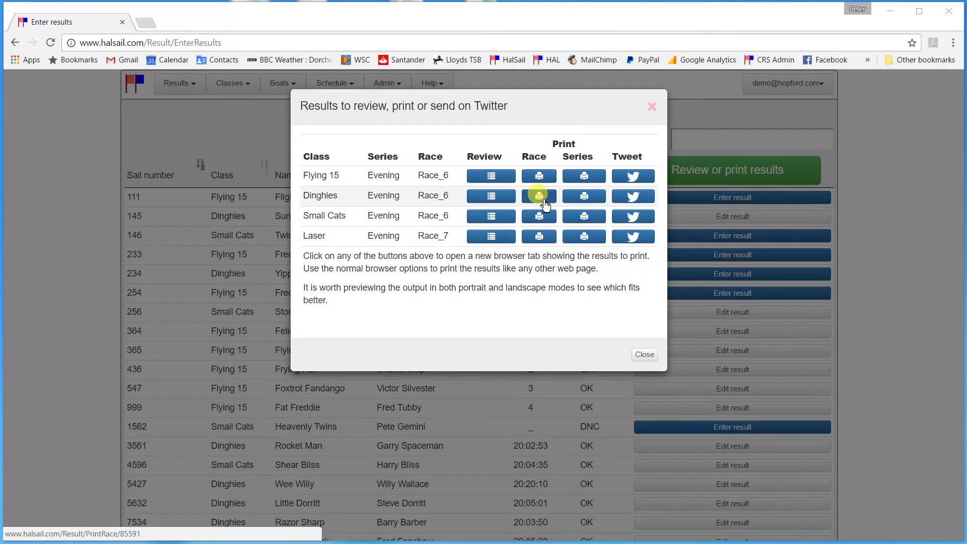
{"action": "left_click", "coordinate": [545, 200]}
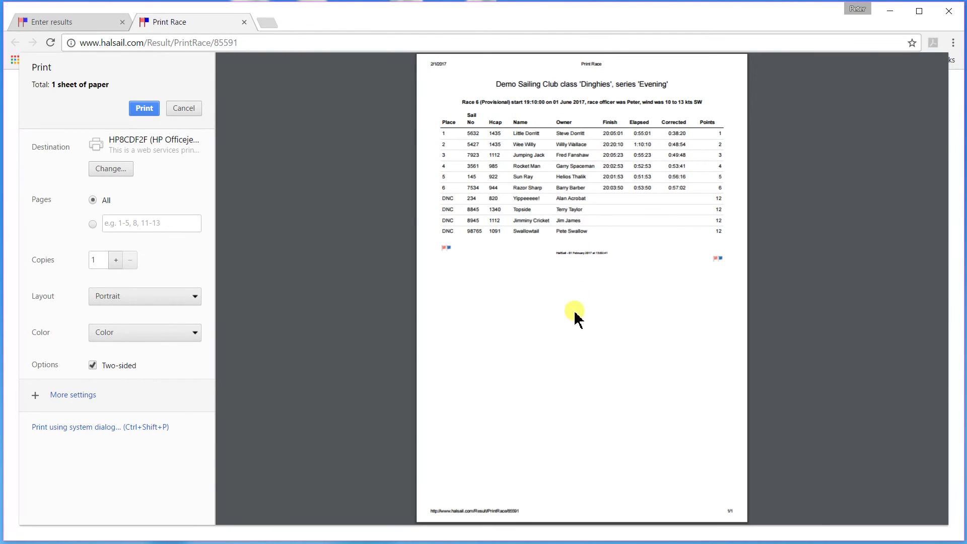
- Close the print preview tab and the Results to review dialog
{"action": "key", "text": "ctrl+w"}
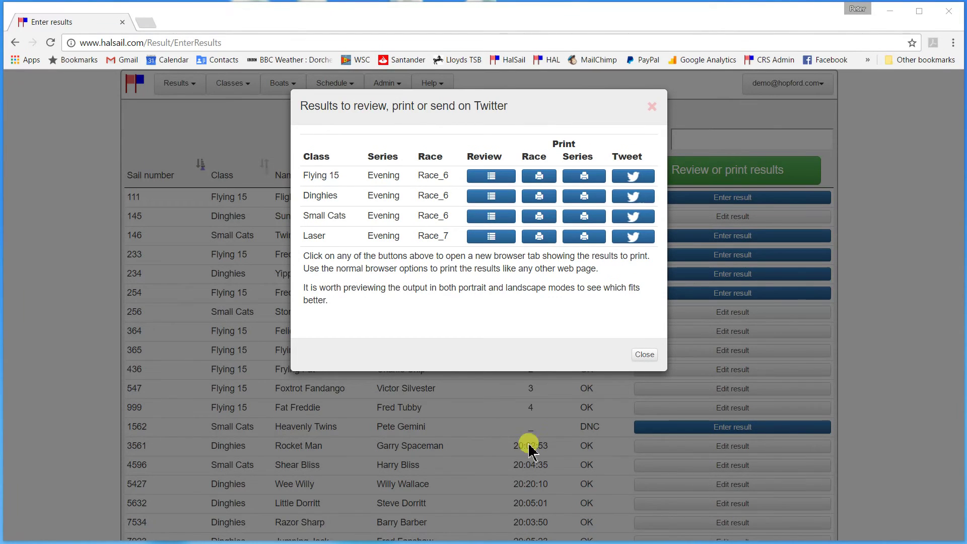
{"action": "left_click", "coordinate": [644, 355]}
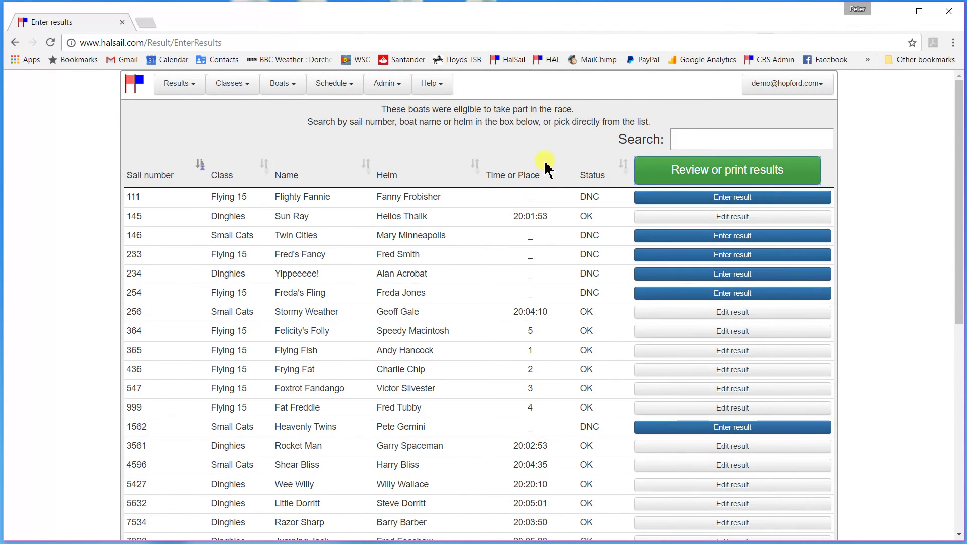